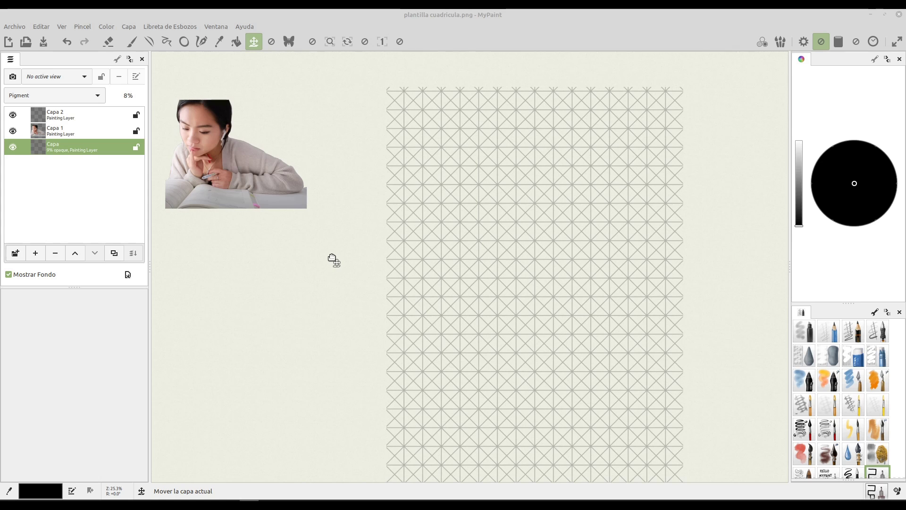
On layer Capa 2, sketch the head as overlapping pencil circles below the reference photo
left_click(65, 116)
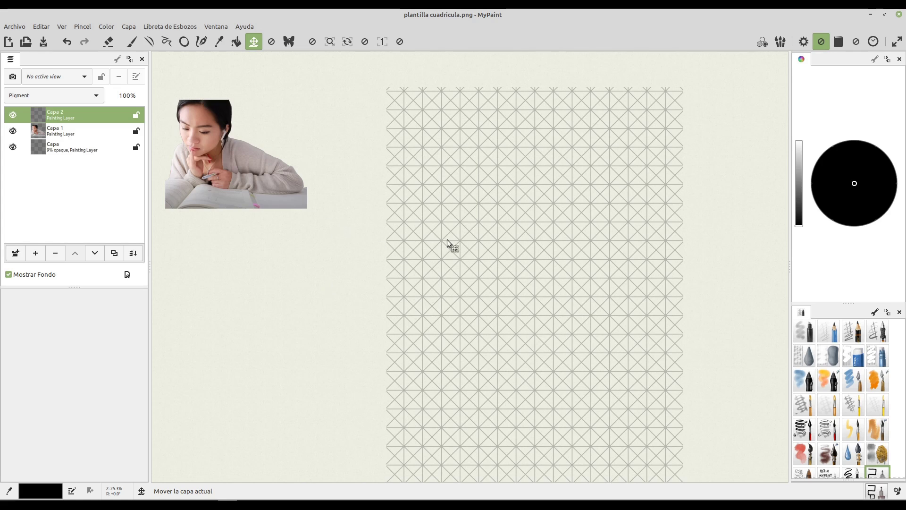
key("space")
left_click_drag(446, 239, 514, 239)
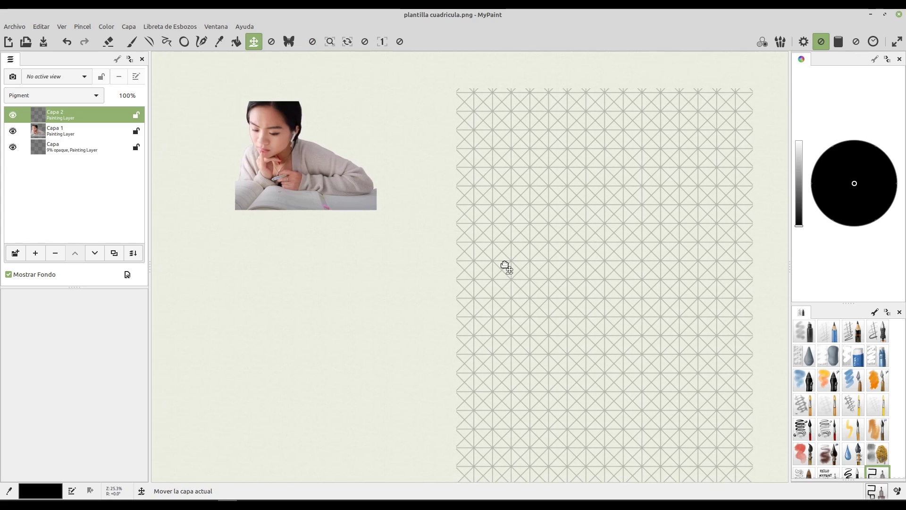
left_click(857, 335)
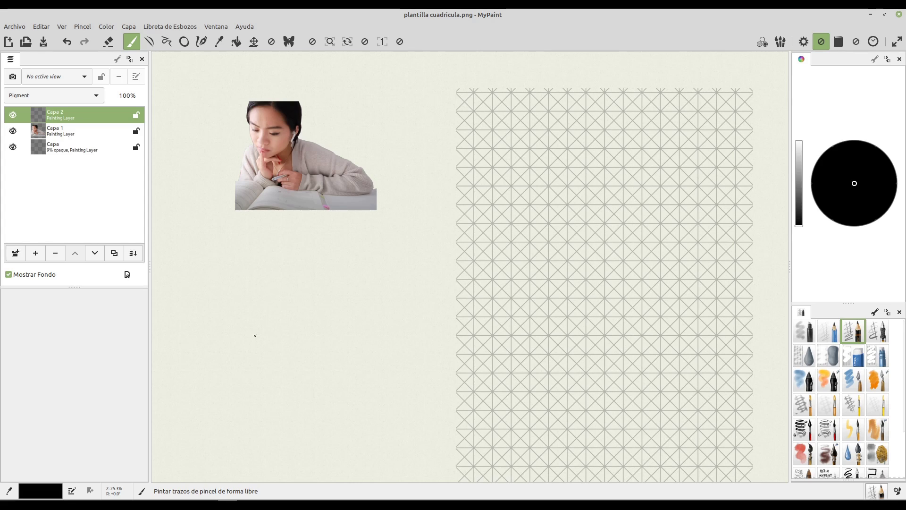
mouse_move(271, 326)
left_mouse_down()
mouse_move(306, 348)
mouse_move(331, 302)
mouse_move(323, 346)
mouse_move(311, 358)
left_mouse_up()
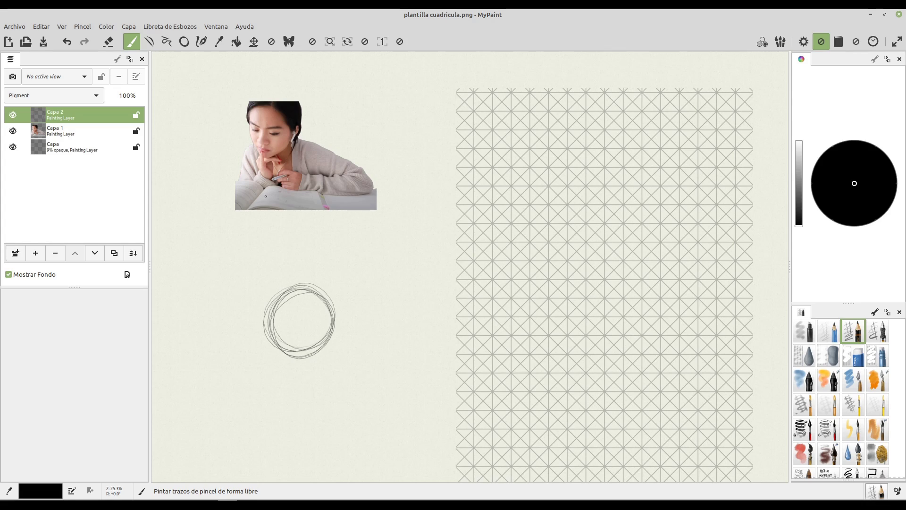
Sketch the sloping shoulder line and the horizontal forearm, ending in a small circle for the writing hand
left_click_drag(329, 328, 419, 381)
mouse_move(346, 391)
left_mouse_down()
mouse_move(426, 384)
mouse_move(347, 388)
left_mouse_up()
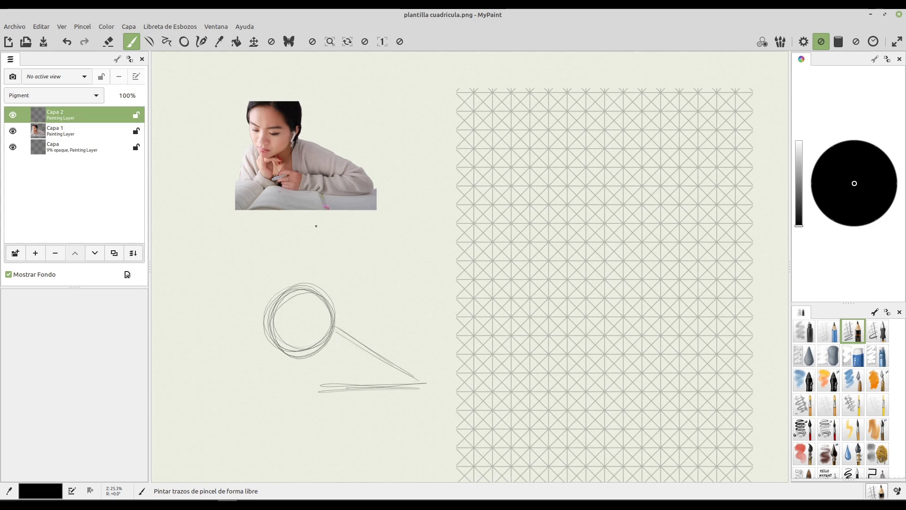
left_click_drag(355, 365, 329, 368)
mouse_move(325, 379)
left_mouse_down()
mouse_move(299, 384)
mouse_move(330, 380)
left_mouse_up()
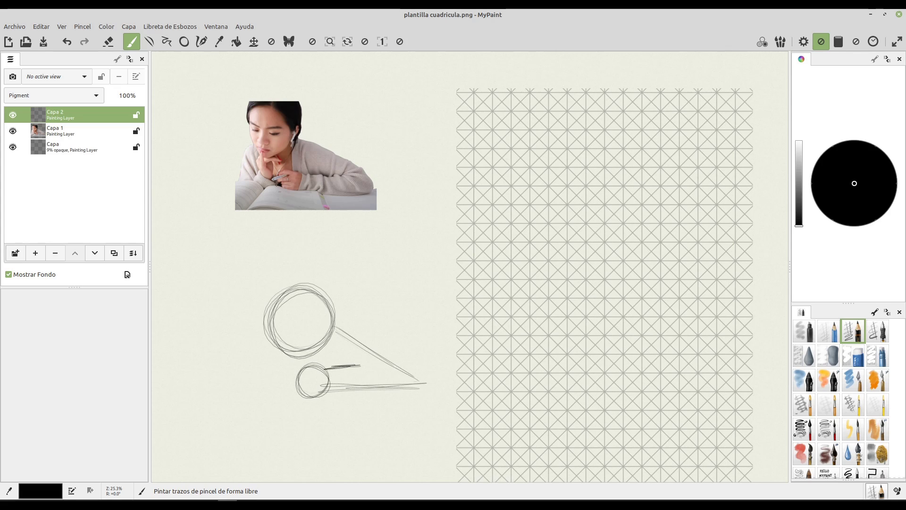
Draw a thick diagonal pen through the writing hand and a short stroke marking the elbow end of the arm
left_click_drag(302, 380, 288, 395)
left_click_drag(326, 359, 329, 360)
left_click_drag(404, 374, 404, 371)
Sketch an open book under the writing hand, with a central fold, two curved pages and page thickness along the front edge
mouse_move(284, 381)
left_mouse_down()
mouse_move(280, 418)
mouse_move(347, 420)
left_mouse_up()
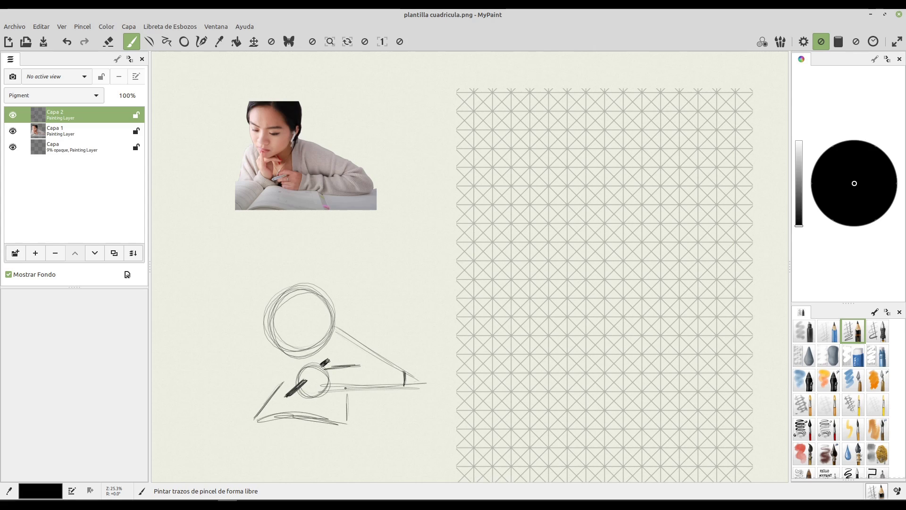
left_click_drag(346, 388, 345, 419)
mouse_move(254, 418)
left_mouse_down()
mouse_move(198, 418)
mouse_move(236, 377)
left_mouse_up()
mouse_move(197, 413)
left_mouse_down()
mouse_move(233, 381)
mouse_move(281, 381)
left_mouse_up()
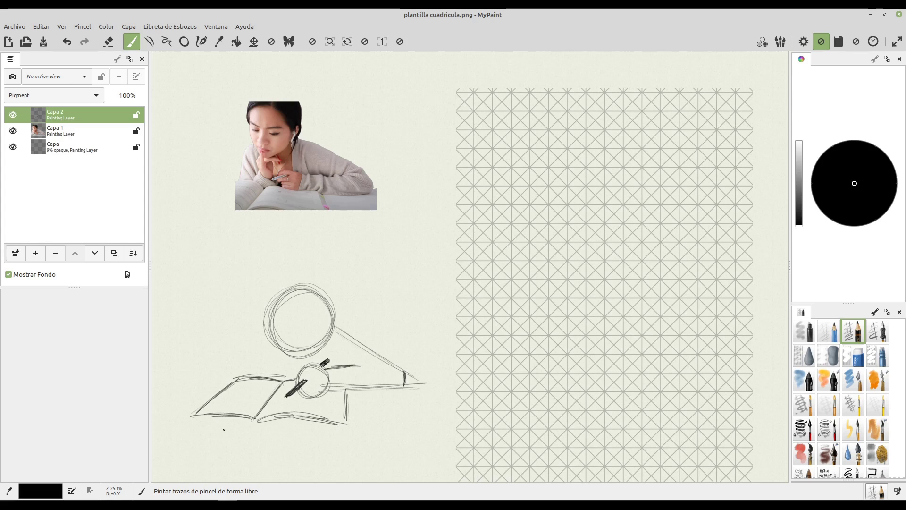
mouse_move(255, 424)
left_mouse_down()
mouse_move(344, 423)
mouse_move(202, 424)
mouse_move(223, 422)
left_mouse_up()
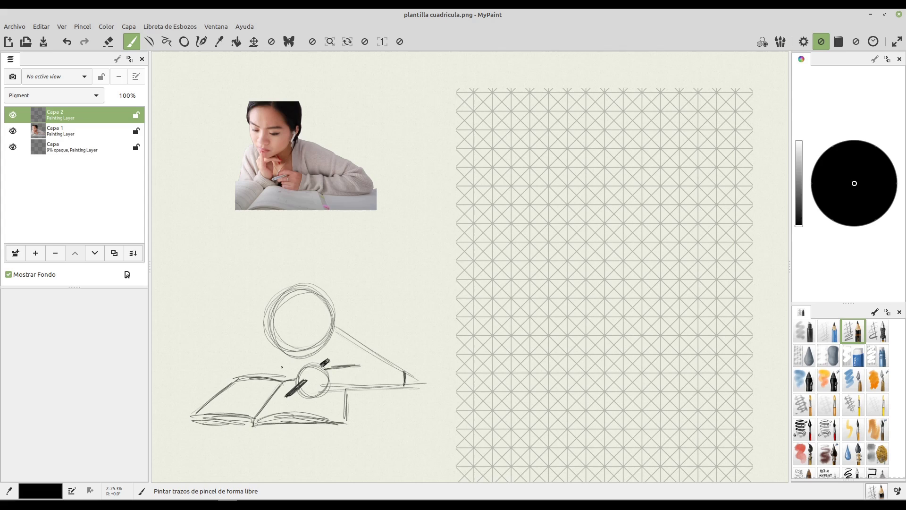
Sketch the raised arm and hand under the chin, and redraw the head as a larger, darker circle with a firmer shoulder line
mouse_move(270, 366)
left_mouse_down()
mouse_move(292, 371)
mouse_move(287, 377)
mouse_move(268, 365)
mouse_move(280, 338)
mouse_move(300, 347)
mouse_move(300, 361)
mouse_move(279, 349)
mouse_move(286, 370)
left_mouse_up()
mouse_move(270, 334)
left_mouse_down()
mouse_move(260, 337)
mouse_move(259, 372)
left_mouse_up()
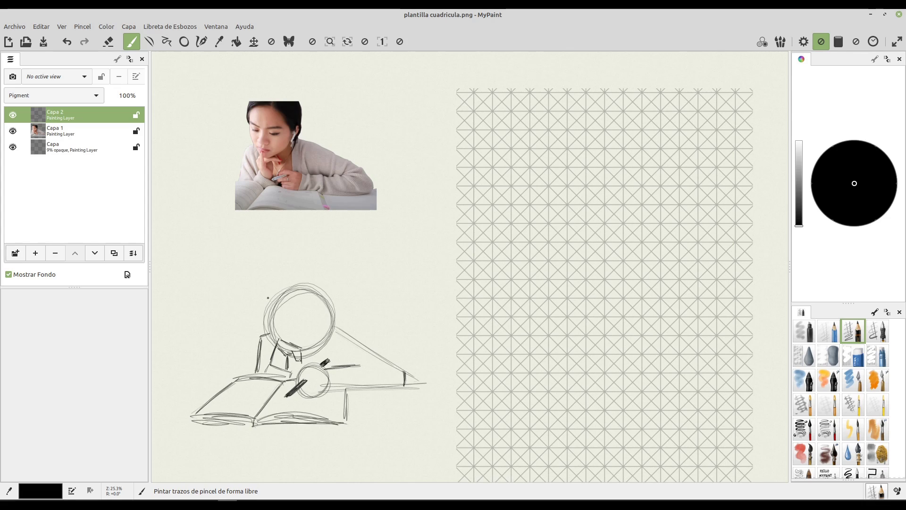
mouse_move(332, 324)
left_mouse_down()
mouse_move(280, 329)
mouse_move(269, 298)
mouse_move(302, 266)
mouse_move(328, 272)
mouse_move(332, 326)
mouse_move(287, 342)
mouse_move(272, 321)
mouse_move(272, 291)
mouse_move(288, 265)
mouse_move(345, 315)
left_mouse_up()
mouse_move(321, 272)
left_mouse_down()
mouse_move(336, 325)
mouse_move(337, 290)
mouse_move(352, 333)
mouse_move(398, 368)
left_mouse_up()
left_click_drag(355, 337, 410, 376)
Add finger strokes to the two hands and draw a curved eye line across the figure's head
mouse_move(349, 367)
left_mouse_down()
mouse_move(359, 364)
mouse_move(326, 363)
mouse_move(326, 387)
mouse_move(311, 377)
left_mouse_up()
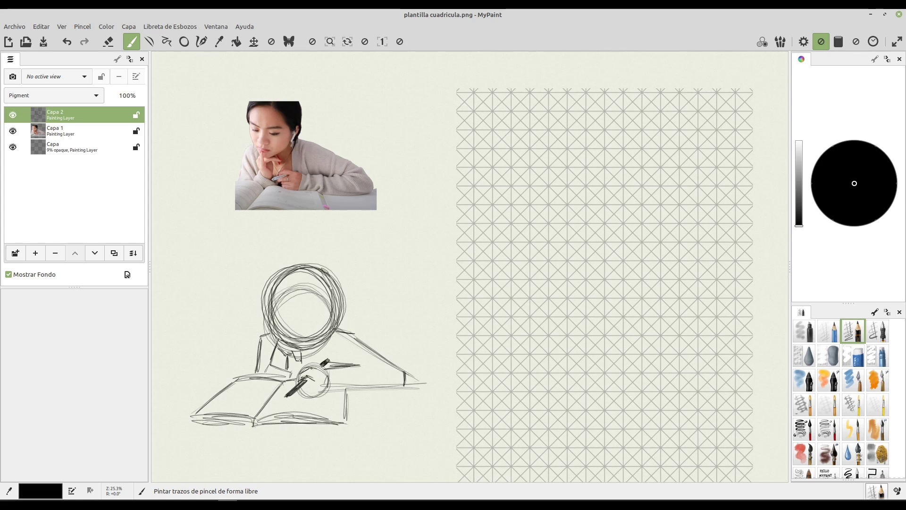
mouse_move(314, 380)
left_mouse_down()
mouse_move(305, 382)
mouse_move(314, 377)
left_mouse_up()
mouse_move(274, 306)
left_mouse_down()
mouse_move(323, 315)
mouse_move(278, 370)
mouse_move(289, 382)
mouse_move(277, 365)
left_mouse_up()
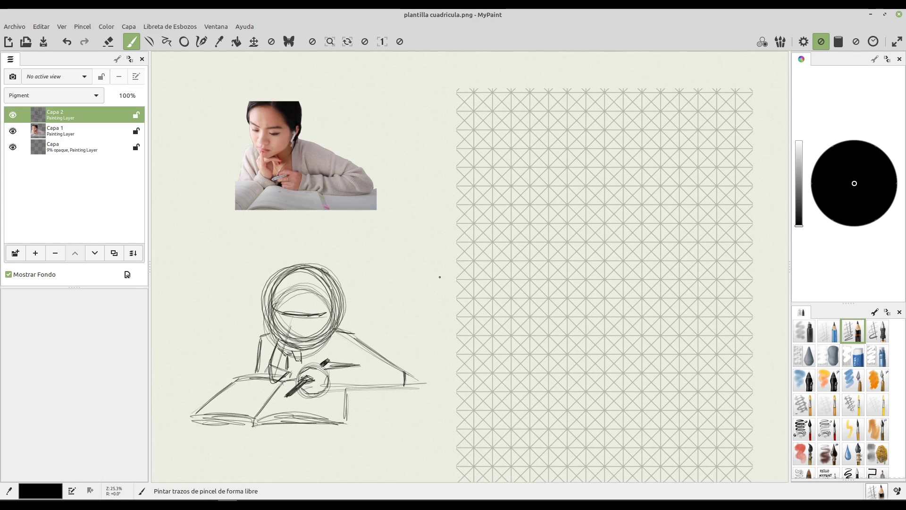
Sketch a circular head study with half-closed eyes left of the figure, and a separate lowered-eye detail above it
mouse_move(439, 277)
left_mouse_down()
mouse_move(508, 261)
mouse_move(516, 270)
left_mouse_up()
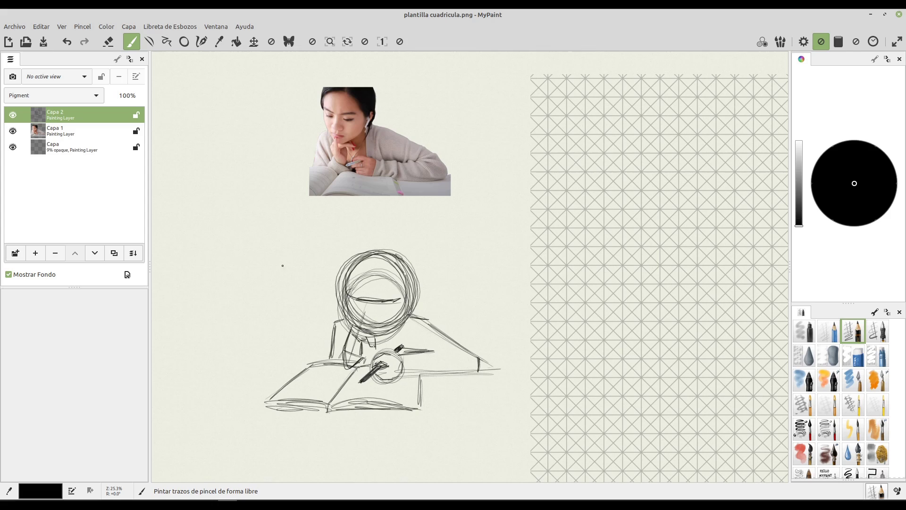
mouse_move(262, 235)
left_mouse_down()
mouse_move(279, 304)
mouse_move(269, 239)
mouse_move(234, 252)
mouse_move(228, 269)
mouse_move(241, 289)
mouse_move(232, 279)
mouse_move(269, 287)
mouse_move(240, 328)
left_mouse_up()
left_click_drag(252, 292, 230, 287)
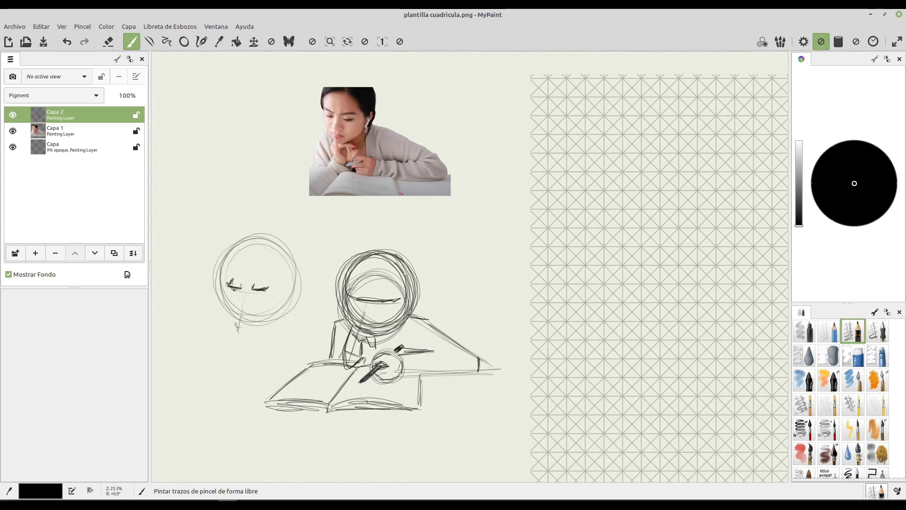
left_click_drag(233, 288, 258, 291)
mouse_move(230, 177)
left_mouse_down()
mouse_move(250, 192)
mouse_move(230, 195)
mouse_move(234, 232)
left_mouse_up()
Sketch two egg-shaped head studies right of the figure, one with open oval eyes and one above with flat-topped eyes
mouse_move(476, 247)
left_mouse_down()
mouse_move(505, 303)
mouse_move(451, 269)
mouse_move(491, 285)
mouse_move(459, 294)
mouse_move(461, 283)
mouse_move(484, 286)
left_mouse_up()
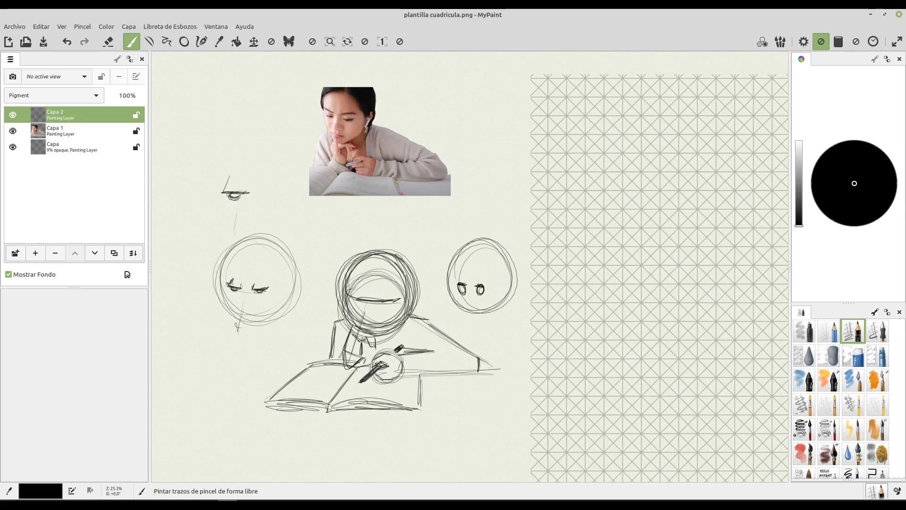
mouse_move(477, 208)
left_mouse_down()
mouse_move(504, 216)
mouse_move(508, 206)
left_mouse_up()
mouse_move(513, 169)
left_mouse_down()
mouse_move(496, 231)
mouse_move(496, 165)
left_mouse_up()
left_click_drag(496, 160, 491, 161)
left_click_drag(472, 198, 520, 170)
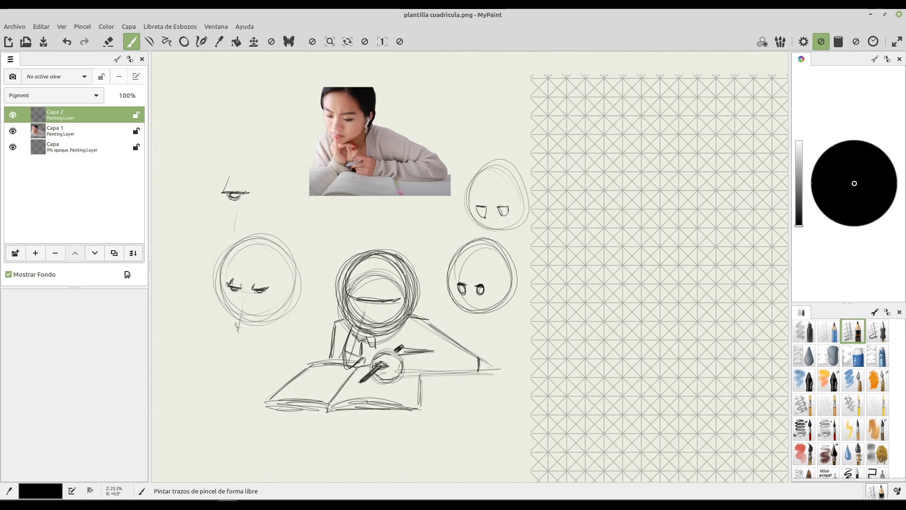
left_click_drag(503, 212, 496, 236)
Draw a long vertical axis through the figure and add the table's back, side and front edges around the book
scroll(455, 310, "down", 3)
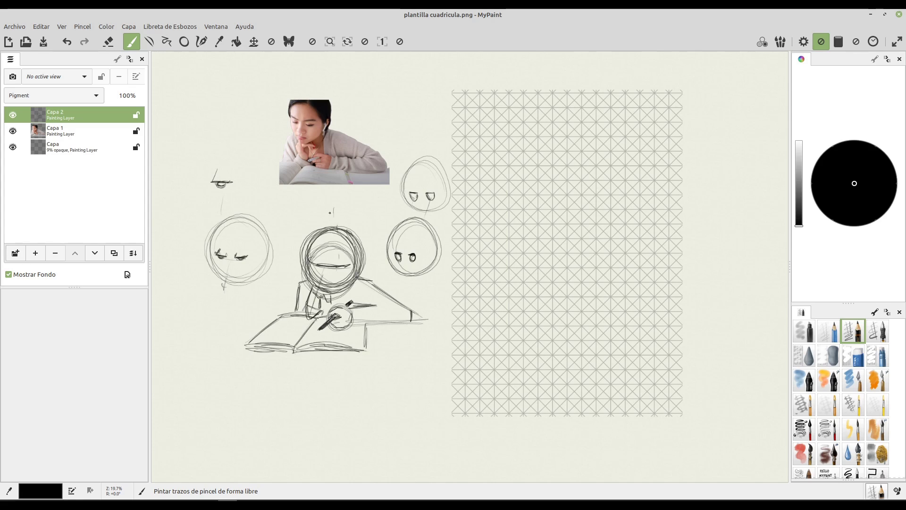
left_click_drag(333, 297, 330, 415)
left_click_drag(332, 195, 336, 415)
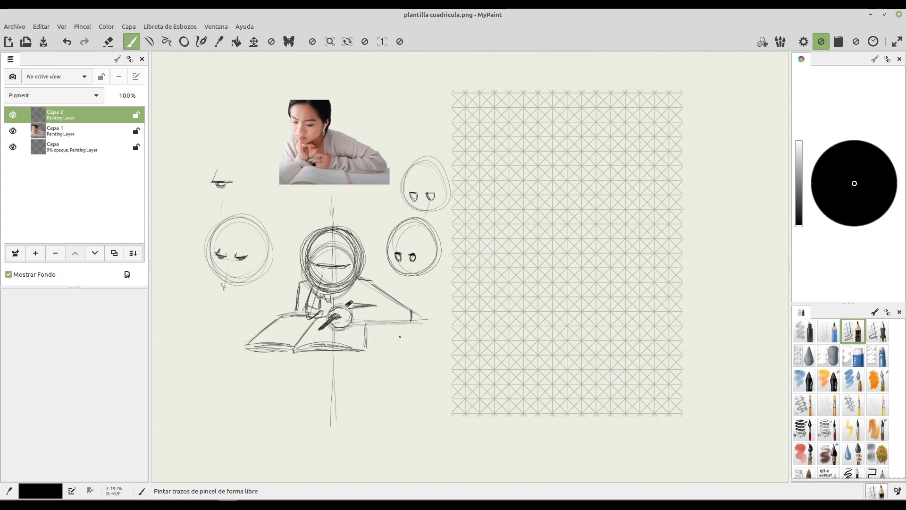
mouse_move(419, 323)
left_mouse_down()
mouse_move(433, 347)
mouse_move(232, 352)
mouse_move(260, 322)
mouse_move(278, 319)
left_mouse_up()
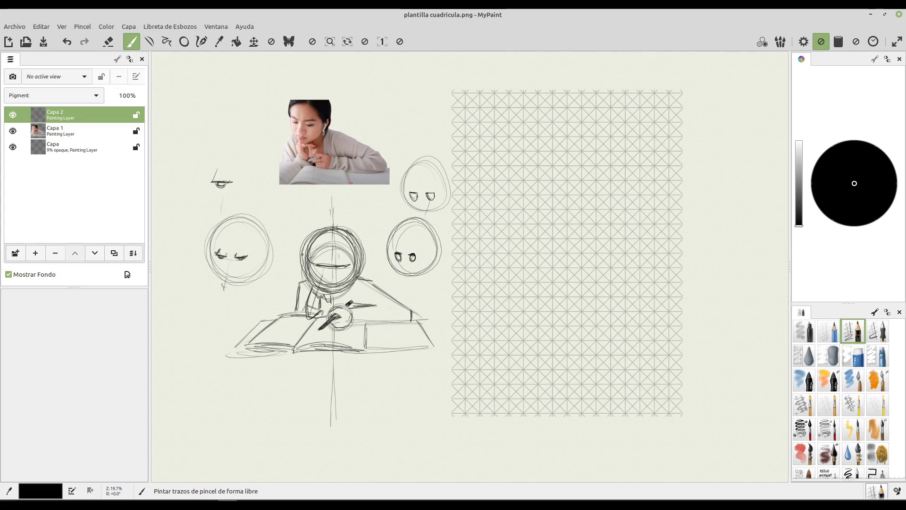
Draw sloping guide lines from the head down to the table corners, enclosing the figure in a triangle
mouse_move(327, 232)
left_mouse_down()
mouse_move(254, 329)
mouse_move(402, 284)
mouse_move(437, 341)
mouse_move(221, 348)
left_mouse_up()
left_click_drag(265, 308, 314, 237)
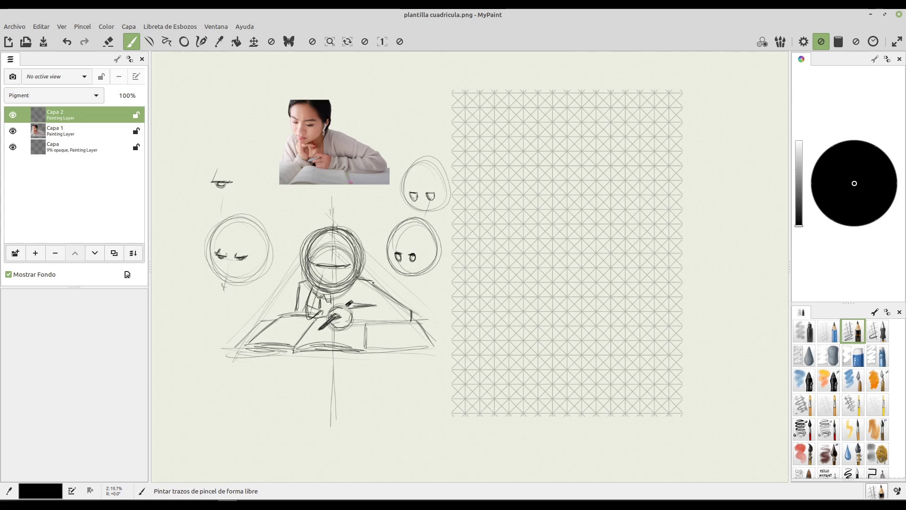
left_click_drag(372, 282, 410, 312)
Draw a large construction triangle in the empty space below the figure, reinforcing its left side with repeated strokes
left_click_drag(452, 338, 436, 290)
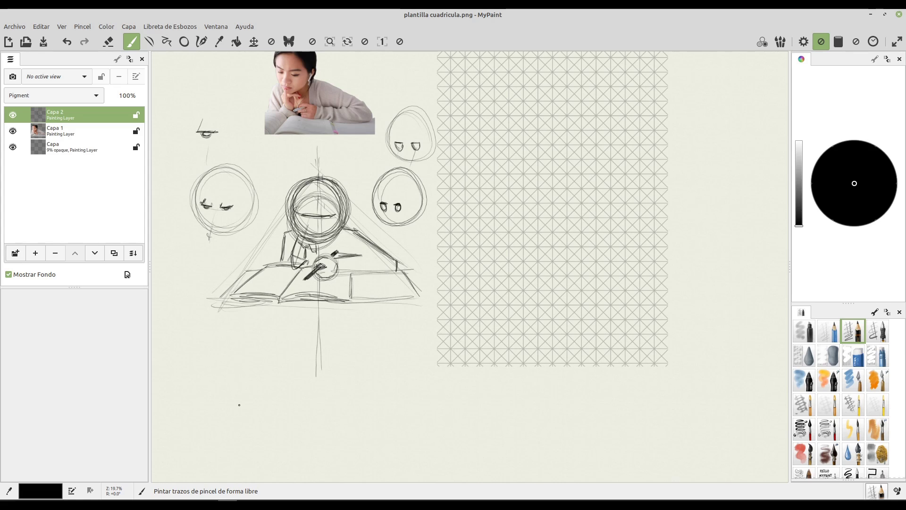
left_click_drag(289, 349, 247, 400)
mouse_move(310, 323)
left_mouse_down()
mouse_move(235, 415)
mouse_move(220, 418)
mouse_move(377, 370)
mouse_move(425, 425)
left_mouse_up()
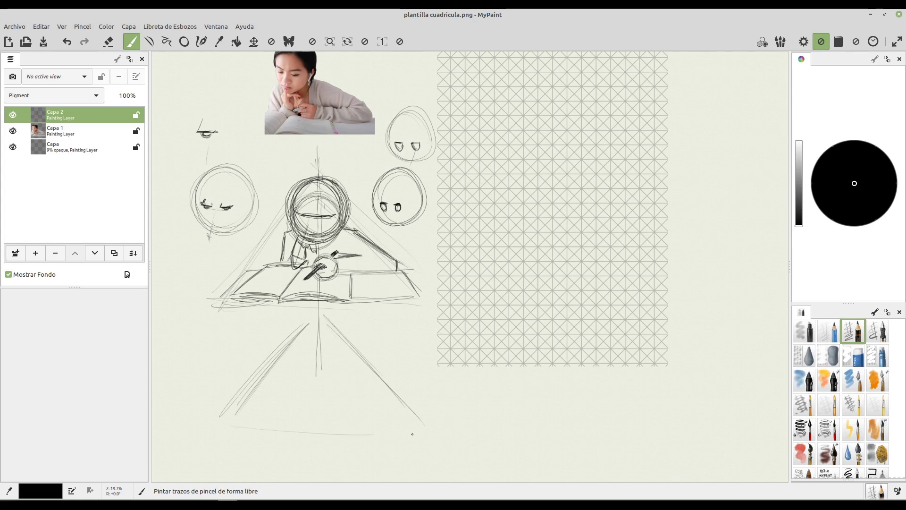
mouse_move(325, 421)
left_mouse_down()
mouse_move(425, 432)
mouse_move(231, 434)
mouse_move(300, 322)
left_mouse_up()
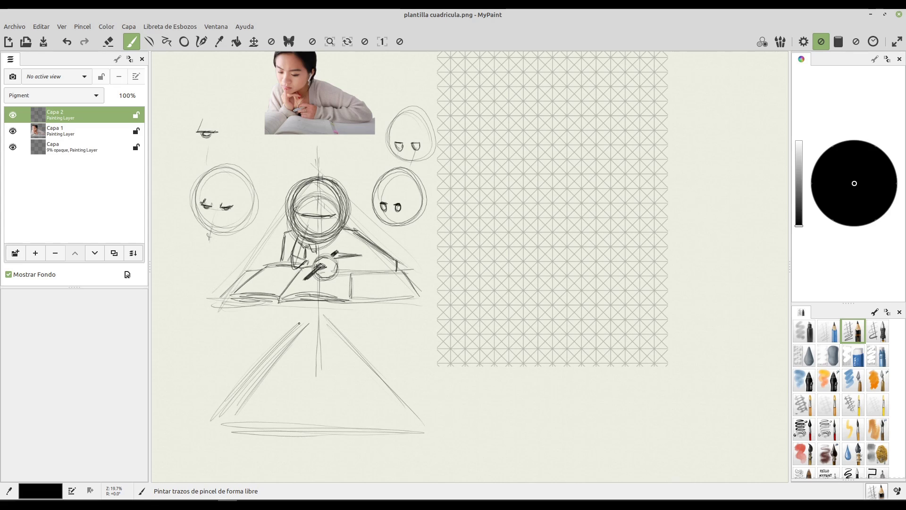
left_click_drag(261, 359, 315, 310)
mouse_move(211, 418)
left_mouse_down()
mouse_move(310, 317)
mouse_move(233, 401)
left_mouse_up()
left_click_drag(305, 316, 196, 438)
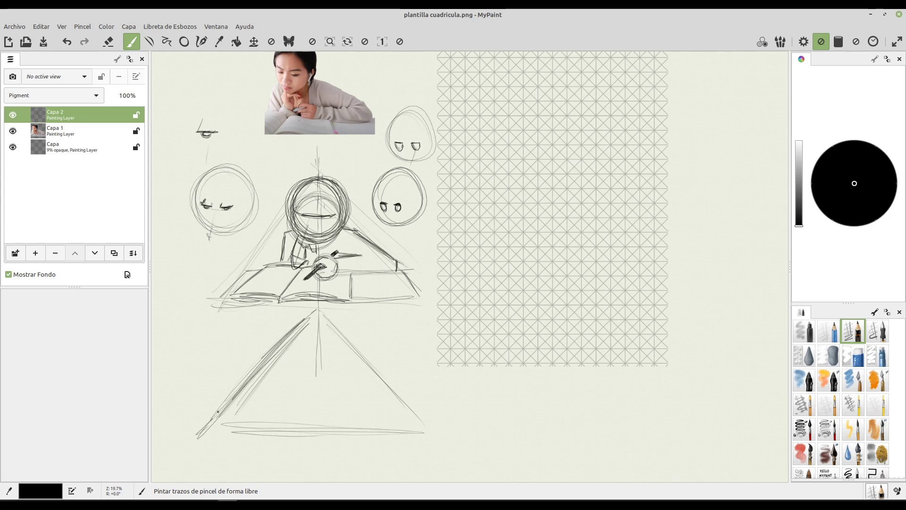
left_click_drag(230, 411, 218, 423)
Sketch a head circle with half-closed eyes and a nose line at the triangle's apex, and extend the central axis down to its base
mouse_move(307, 331)
left_mouse_down()
mouse_move(315, 325)
mouse_move(290, 345)
mouse_move(330, 325)
mouse_move(302, 326)
left_mouse_up()
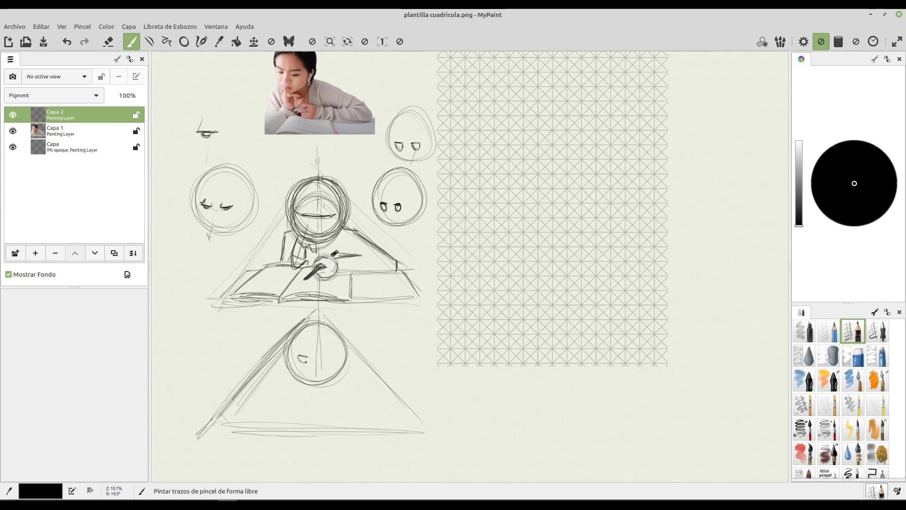
mouse_move(305, 362)
left_mouse_down()
mouse_move(321, 361)
mouse_move(298, 363)
mouse_move(311, 366)
mouse_move(302, 395)
mouse_move(311, 439)
left_mouse_up()
left_click_drag(319, 385, 313, 449)
left_click_drag(323, 373, 320, 437)
Sketch the open book and its pages along the base of the triangle
left_click_drag(338, 398, 345, 432)
mouse_move(340, 400)
left_mouse_down()
mouse_move(266, 400)
mouse_move(216, 426)
left_mouse_up()
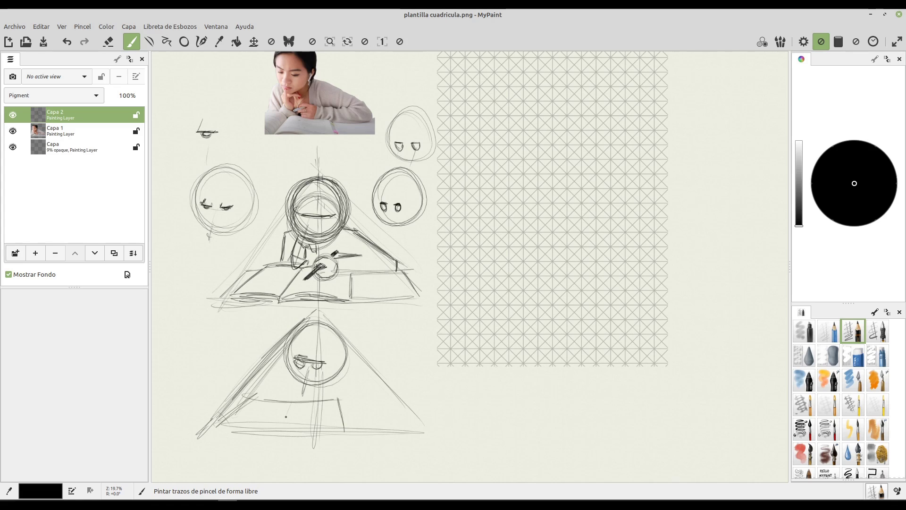
mouse_move(286, 416)
left_mouse_down()
mouse_move(282, 427)
mouse_move(231, 421)
mouse_move(282, 419)
left_mouse_up()
mouse_move(258, 395)
left_mouse_down()
mouse_move(299, 399)
mouse_move(341, 429)
left_mouse_up()
Sketch the shoulders, arms and circular writing hand with its pen inside the triangle
mouse_move(301, 397)
left_mouse_down()
mouse_move(337, 395)
mouse_move(366, 367)
mouse_move(417, 418)
left_mouse_up()
left_click_drag(357, 418, 410, 420)
mouse_move(409, 415)
left_mouse_down()
mouse_move(347, 409)
mouse_move(363, 396)
left_mouse_up()
mouse_move(341, 406)
left_mouse_down()
mouse_move(365, 411)
mouse_move(318, 399)
mouse_move(327, 410)
mouse_move(339, 400)
mouse_move(342, 377)
mouse_move(321, 407)
mouse_move(342, 375)
mouse_move(295, 380)
mouse_move(314, 381)
mouse_move(299, 396)
mouse_move(283, 369)
mouse_move(272, 396)
left_mouse_up()
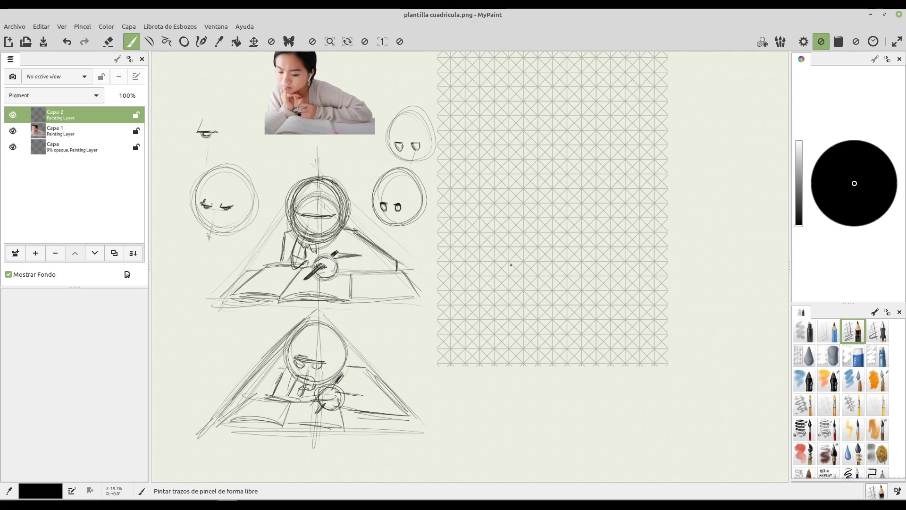
Move the grid on the bottom layer, Capa, down beside the triangle sketch
left_click_drag(615, 194, 559, 204)
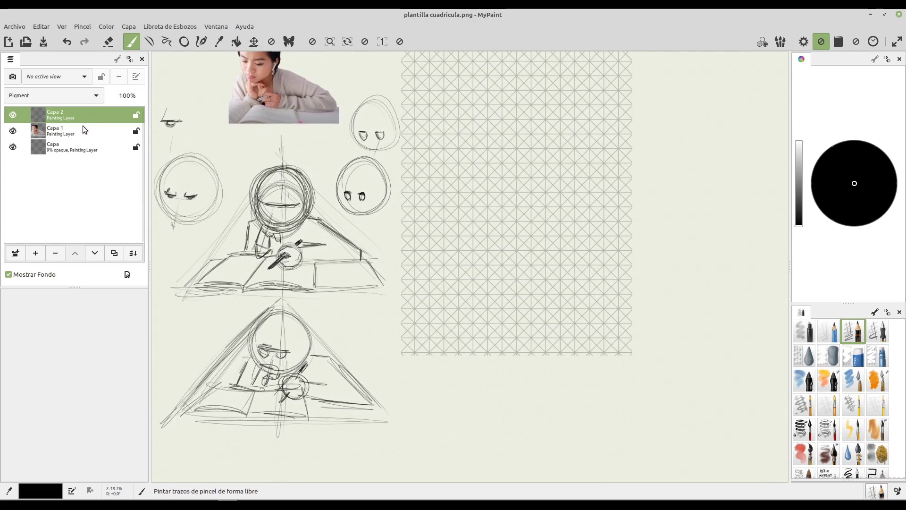
left_click(78, 146)
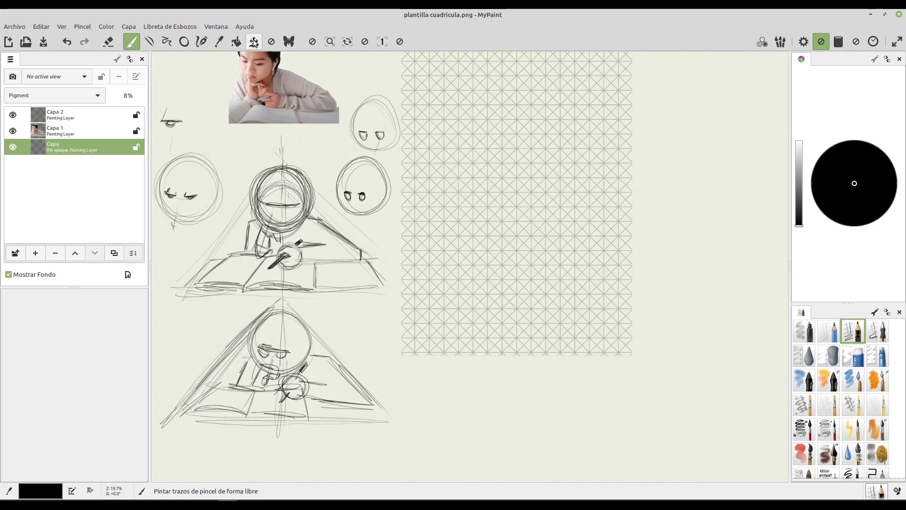
left_click(254, 41)
left_click_drag(558, 162, 573, 317)
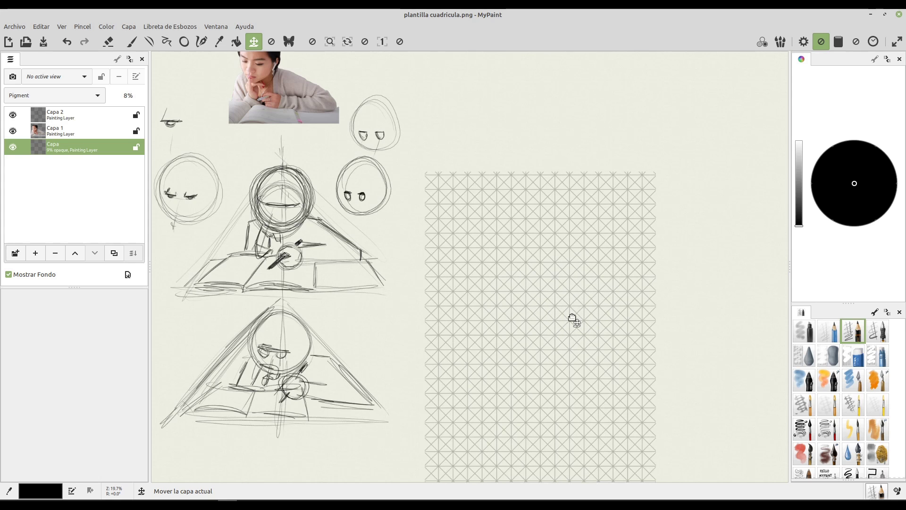
left_click_drag(404, 360, 432, 239)
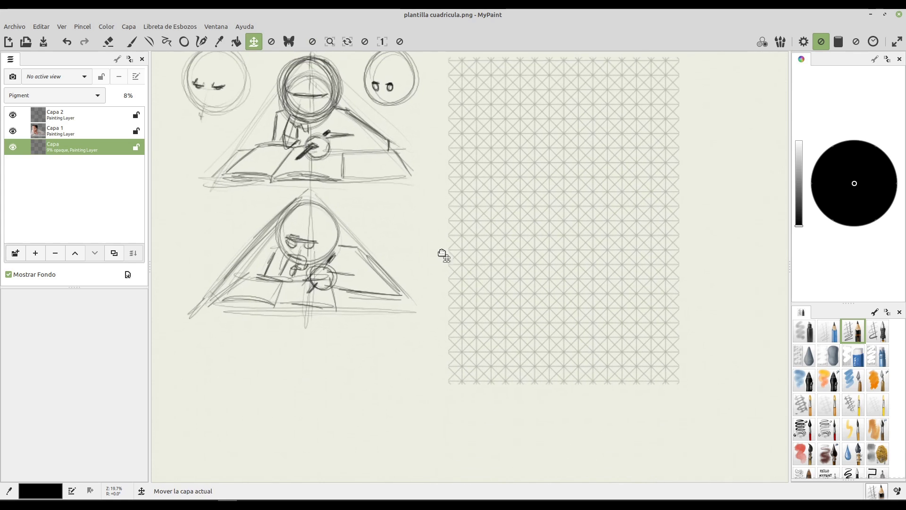
left_click_drag(599, 188, 595, 239)
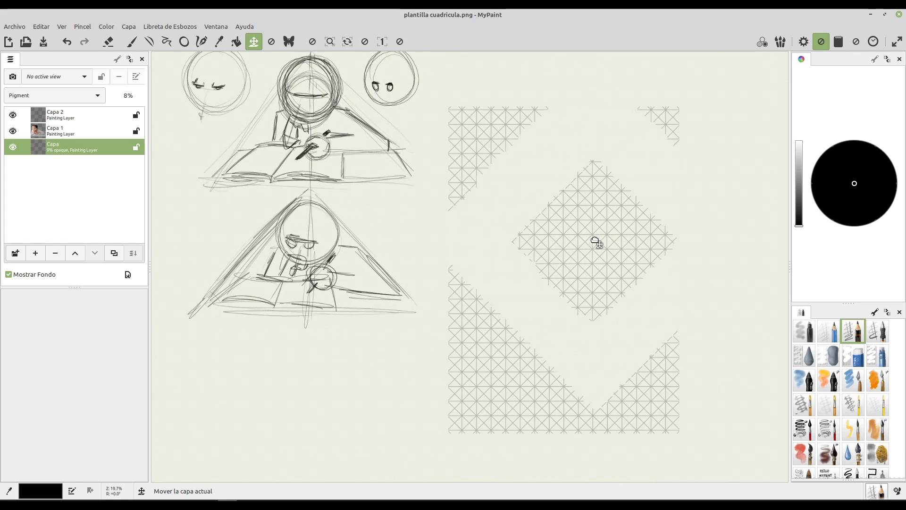
Add a new painting layer above Capa 2 and activate the ellipse tool
left_click(69, 114)
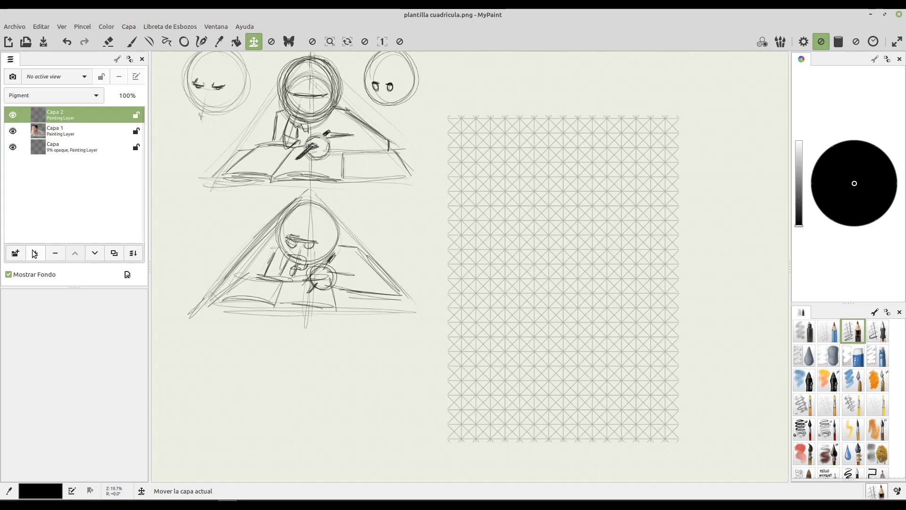
left_click(16, 253)
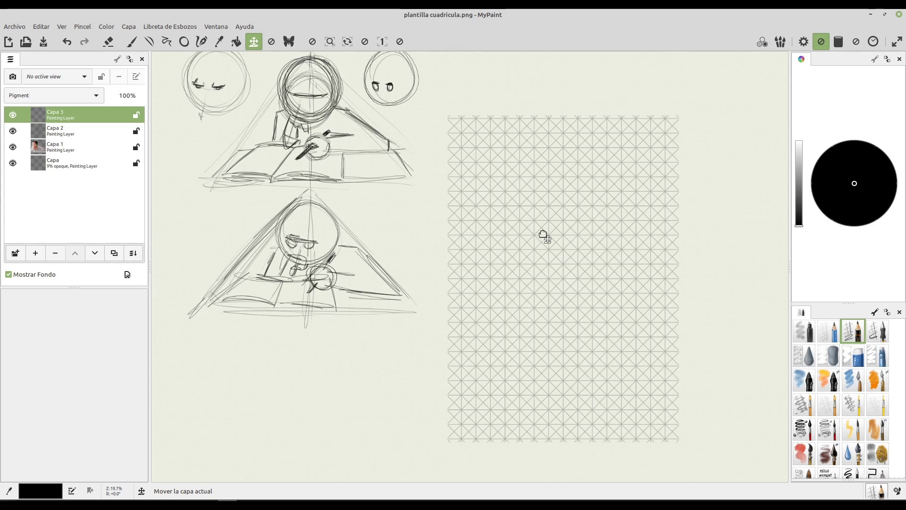
left_click(185, 41)
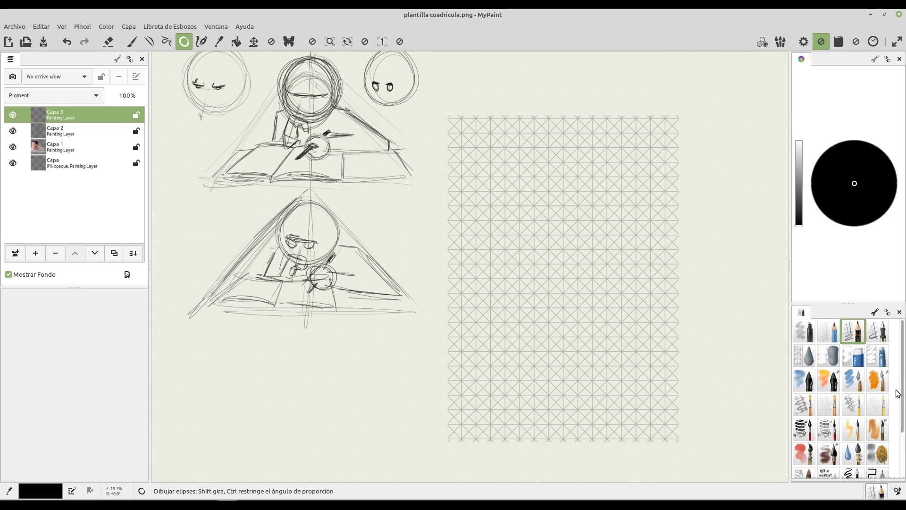
Draw a triangle over the middle of the grid with the technical pen brush and straight lines, and activate the ellipse tool
scroll(892, 378, "down", 3)
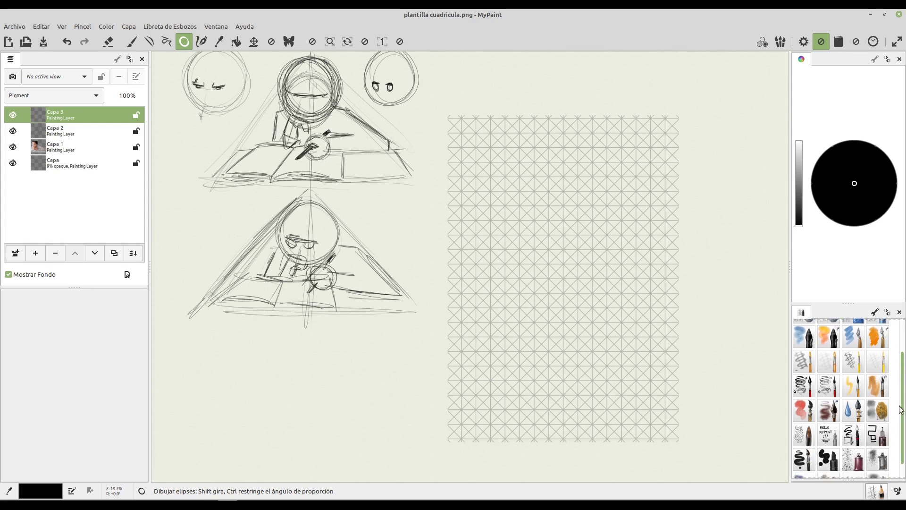
left_click(881, 418)
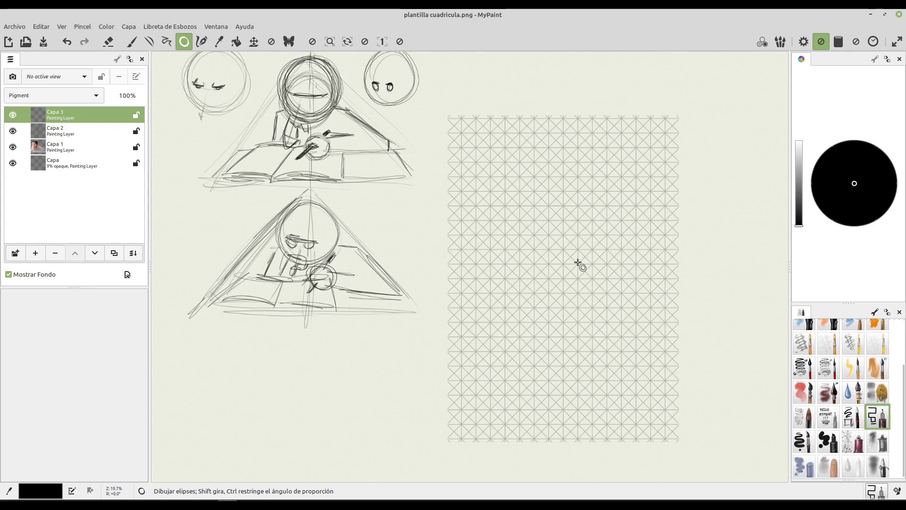
left_click(149, 41)
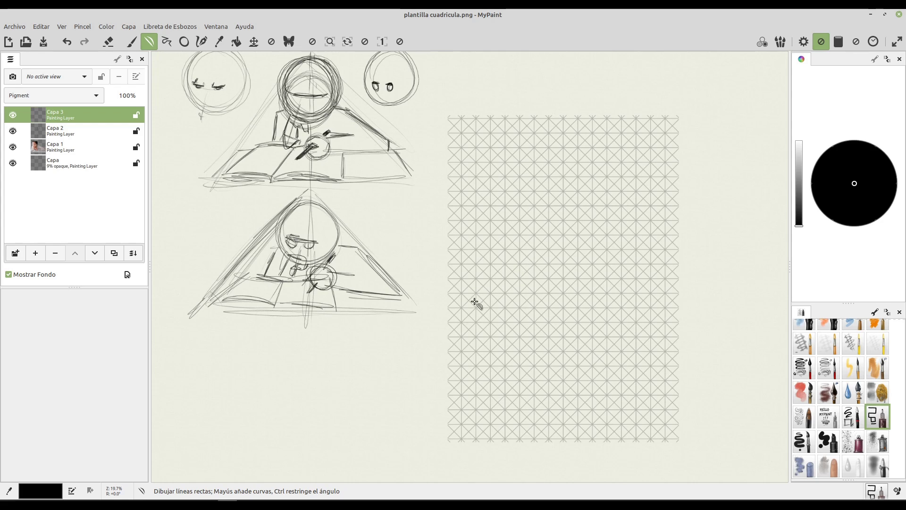
mouse_move(462, 306)
left_mouse_down()
mouse_move(566, 184)
mouse_move(571, 211)
mouse_move(564, 206)
mouse_move(671, 303)
mouse_move(666, 308)
left_mouse_up()
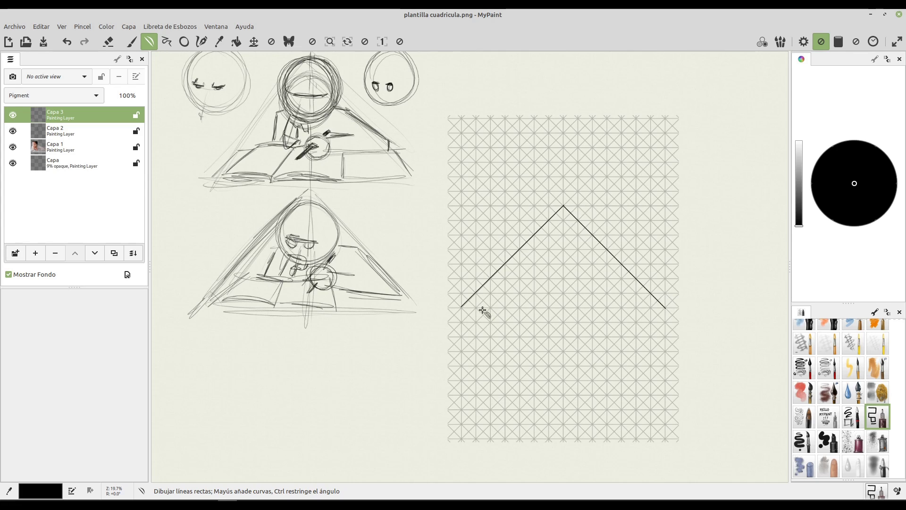
left_click_drag(460, 309, 666, 308)
left_click(184, 41)
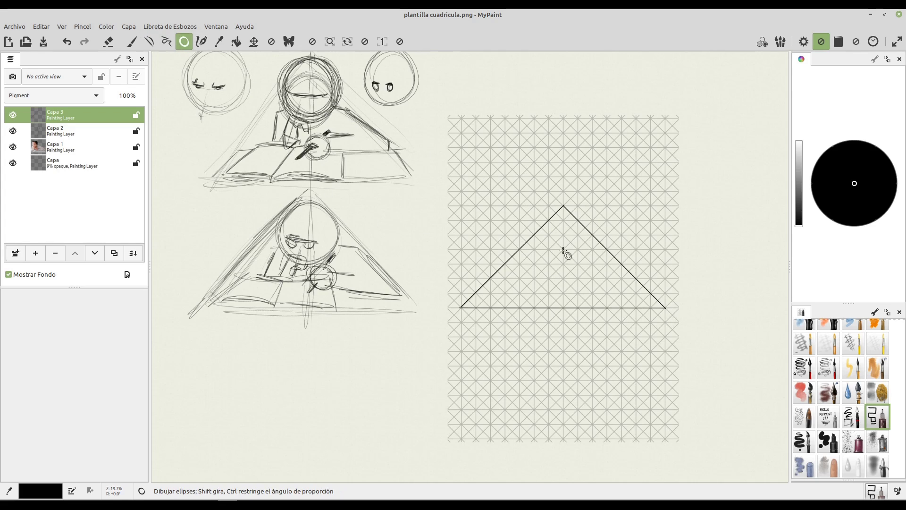
left_click_drag(563, 246, 580, 261)
key("ctrl+z")
left_click_drag(565, 263, 596, 285)
key("ctrl+z")
left_click_drag(563, 234, 593, 279)
key("ctrl+z")
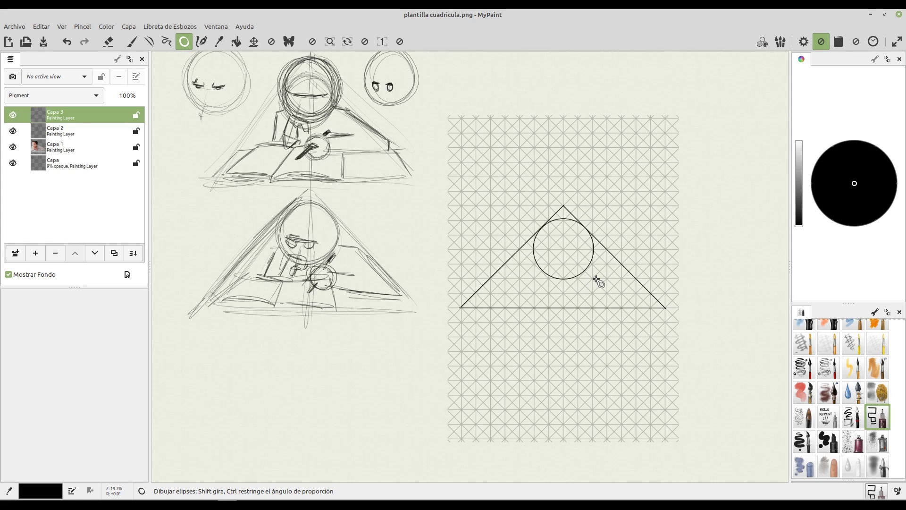
key("ctrl+z")
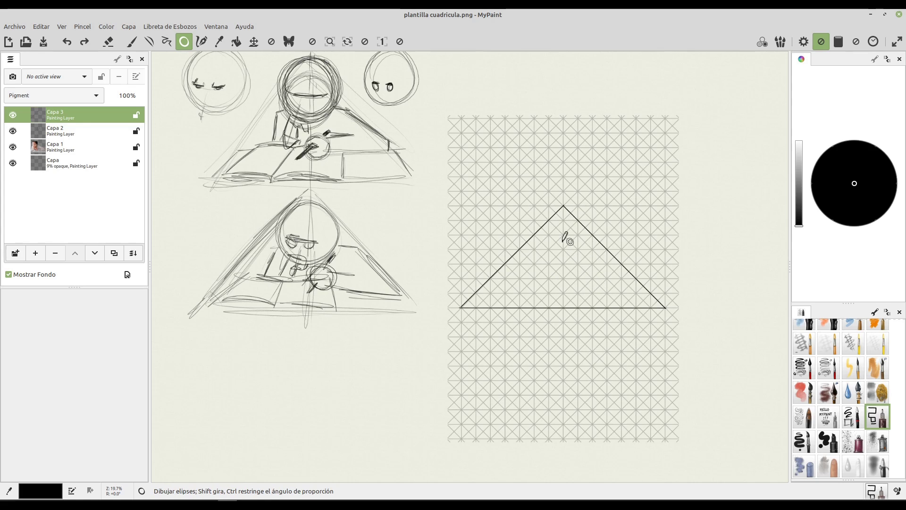
Draw the head circle below the triangle's apex and a small elbow circle against its right side
left_click_drag(575, 248, 593, 259)
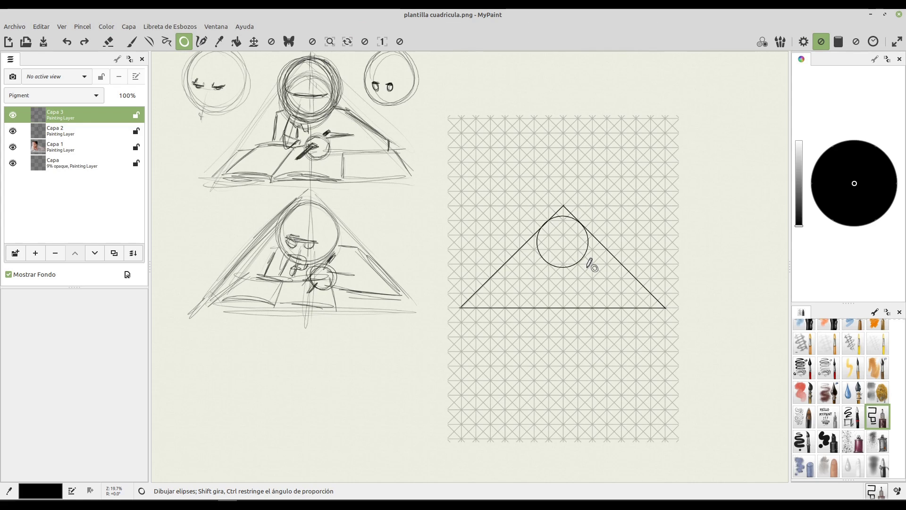
left_click(150, 41)
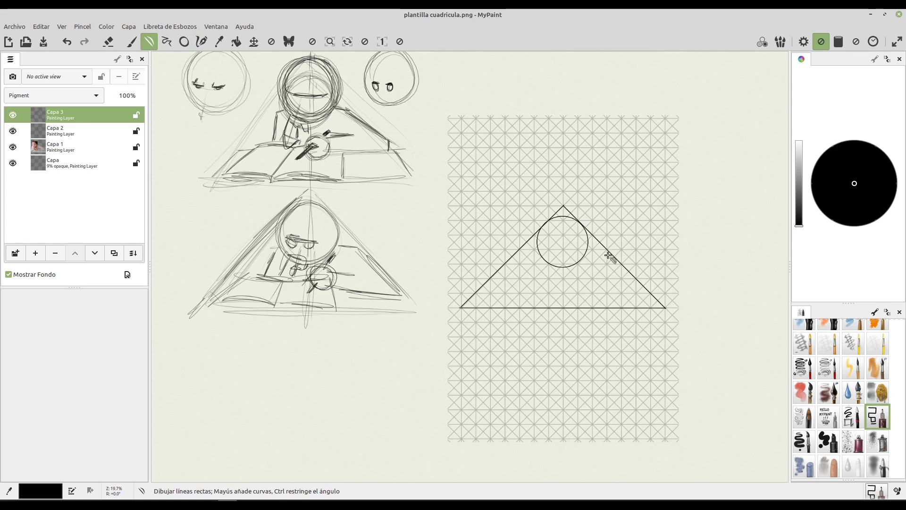
left_click(184, 41)
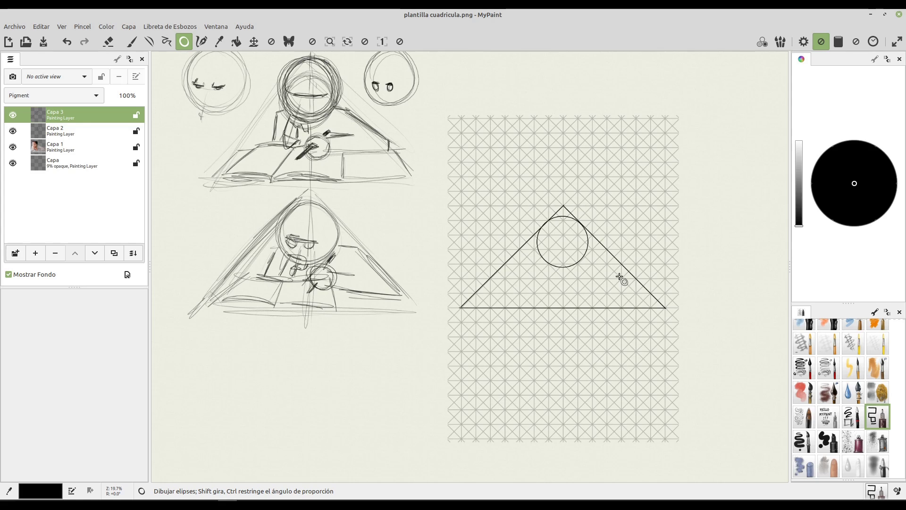
left_click_drag(623, 278, 632, 284)
Draw straight lines for the shoulder, the upper arm down to the elbow circle and the start of the forearm
left_click(150, 44)
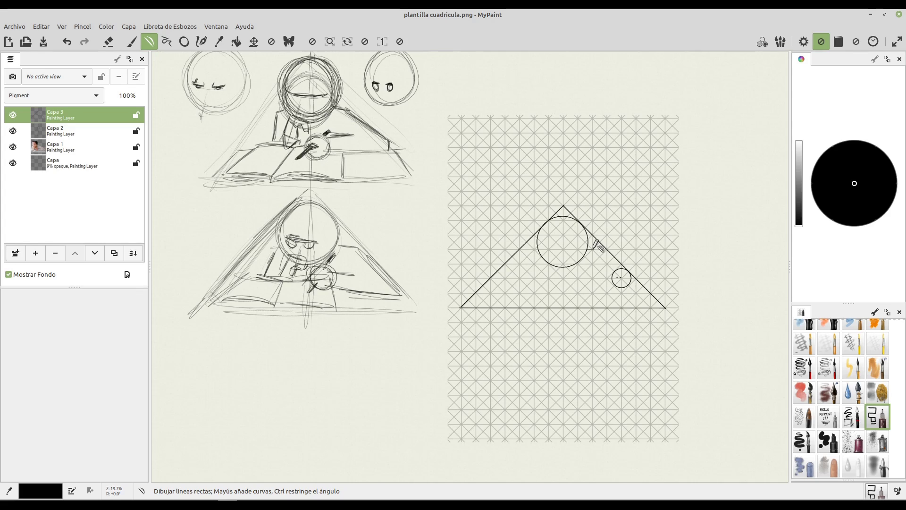
left_click_drag(595, 248, 627, 270)
left_click_drag(622, 289, 590, 287)
Draw the writing hand as a small circle under the head and extend the forearm line from the elbow to it
left_click(185, 42)
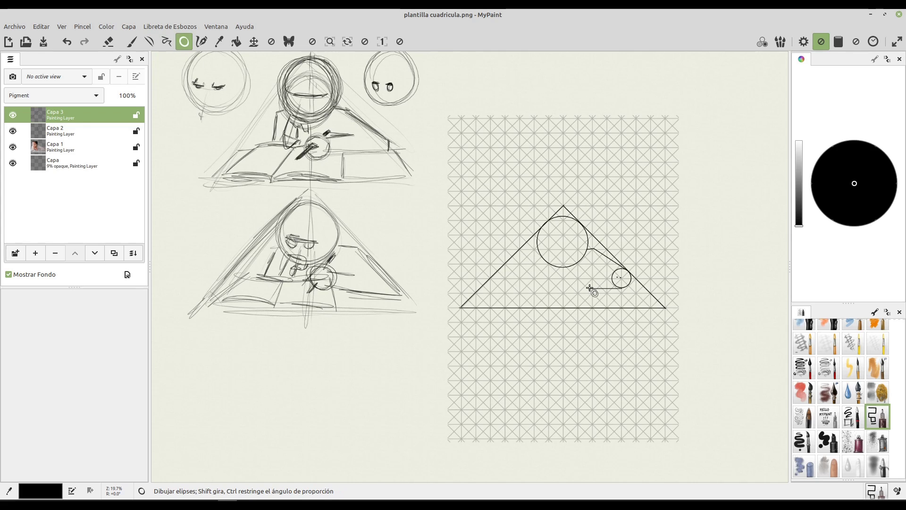
left_click_drag(580, 273, 605, 295)
key("ctrl+z")
left_click(564, 273)
key("ctrl+z")
key("l")
left_click_drag(569, 290, 625, 280)
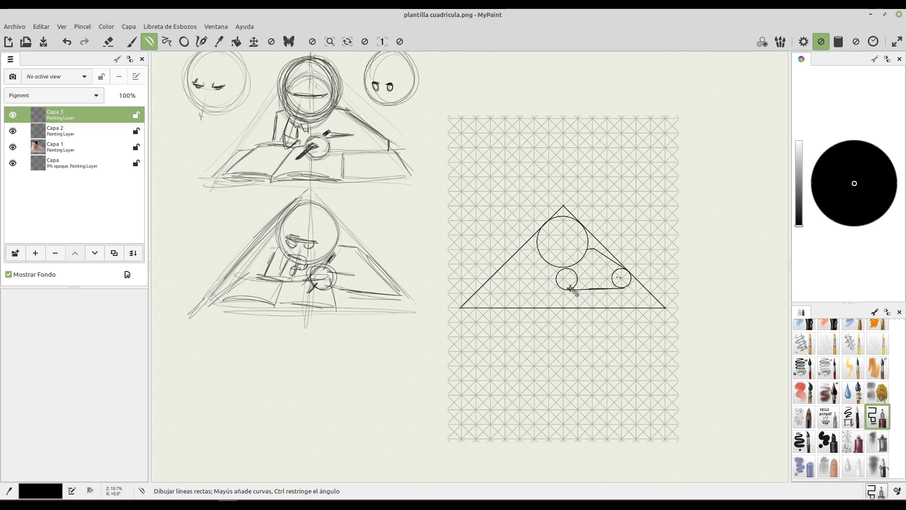
Draw the pen running through the writing-hand circle and the angular outline of the other hand under the head
scroll(592, 322, "up", 2)
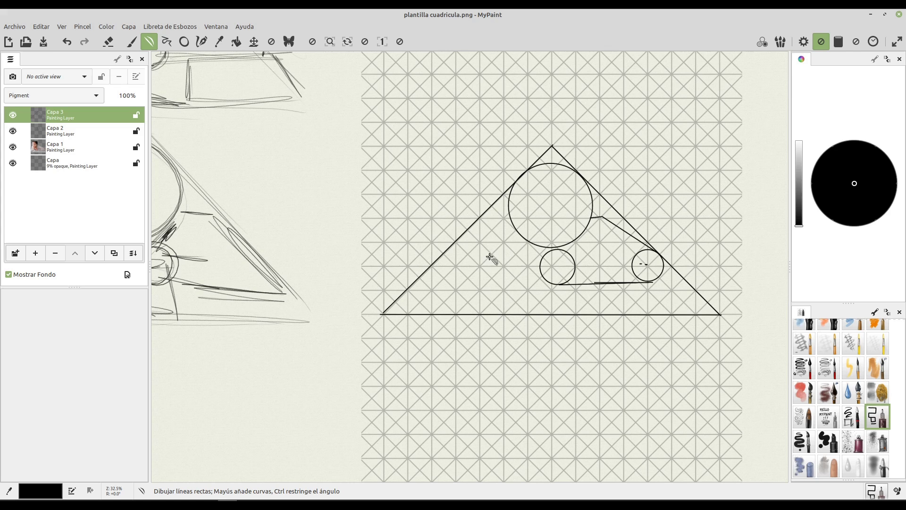
left_click_drag(483, 277, 547, 279)
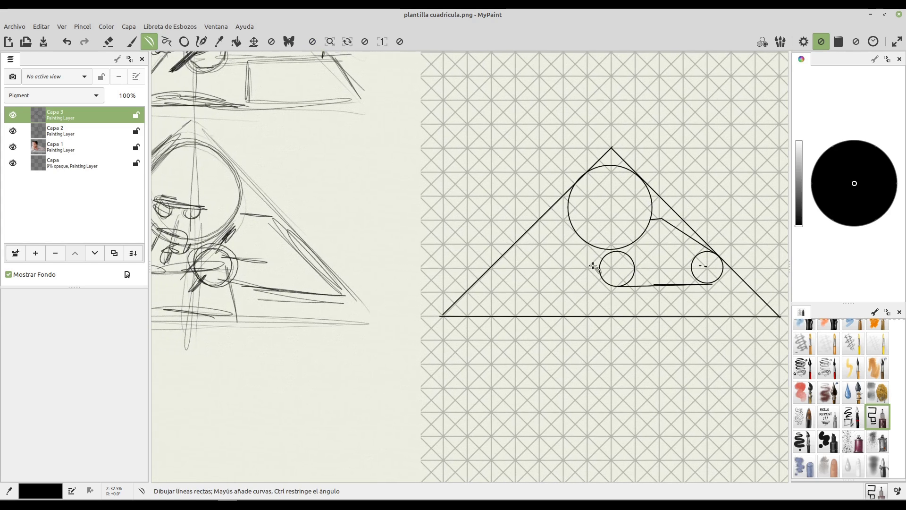
mouse_move(611, 270)
left_mouse_down()
mouse_move(592, 288)
mouse_move(637, 241)
mouse_move(633, 250)
left_mouse_up()
mouse_move(588, 243)
left_mouse_down()
mouse_move(599, 253)
mouse_move(589, 267)
left_mouse_up()
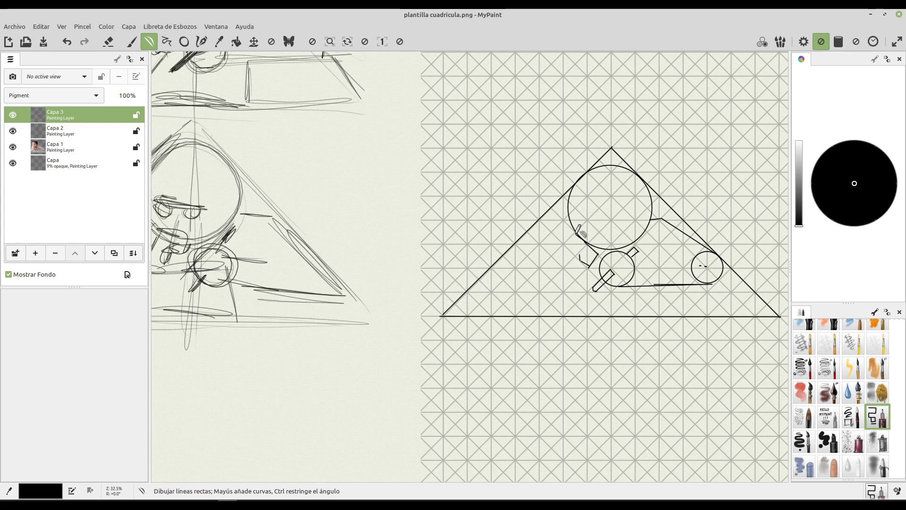
mouse_move(576, 235)
left_mouse_down()
mouse_move(553, 256)
mouse_move(569, 273)
mouse_move(580, 255)
left_mouse_up()
scroll(505, 470, "left", 4)
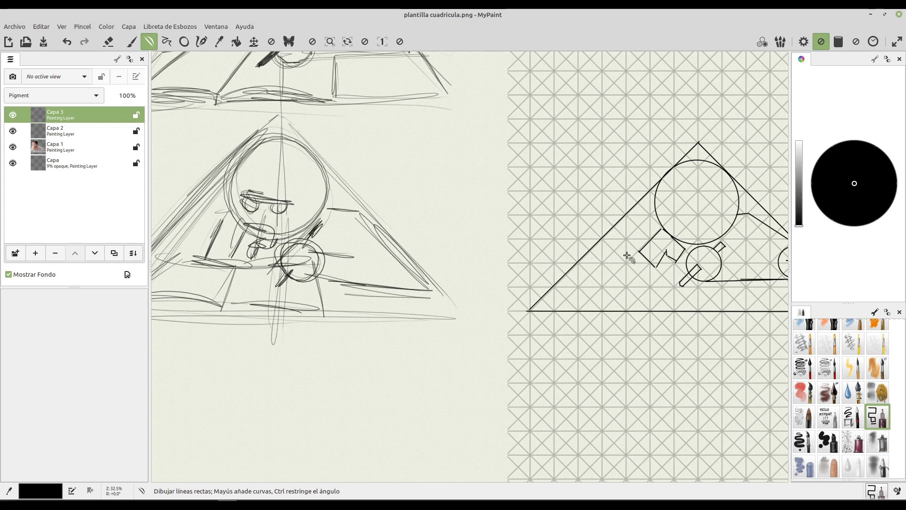
Draw guide lines converging from the triangle's base to its apex for the book's edges, plus a line for its back edge
scroll(666, 192, "down", 1)
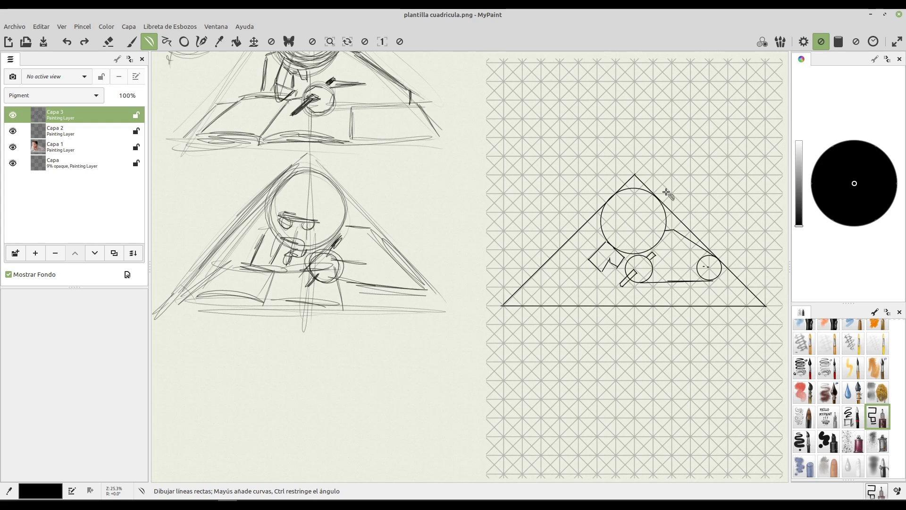
mouse_move(522, 305)
left_mouse_down()
mouse_move(622, 195)
mouse_move(624, 298)
left_mouse_up()
left_click_drag(634, 175, 679, 307)
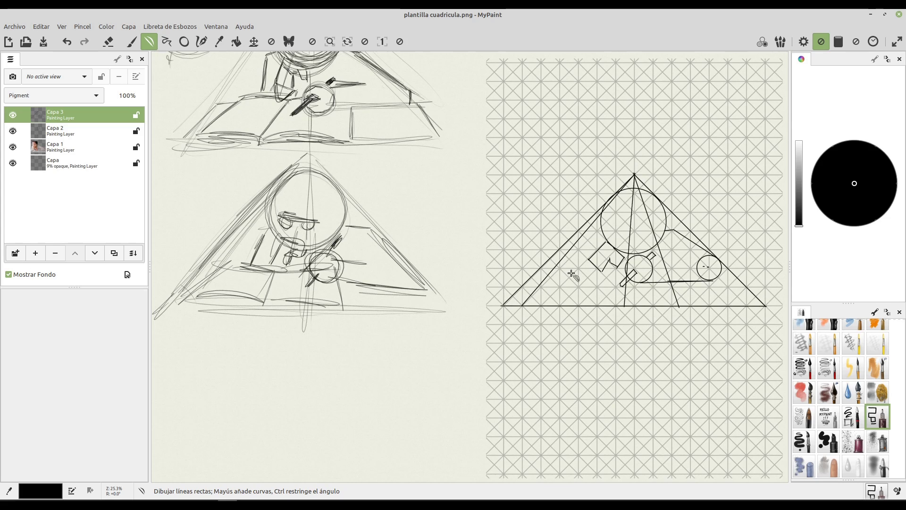
left_click_drag(554, 269, 628, 271)
mouse_move(634, 175)
left_mouse_down()
mouse_move(601, 307)
mouse_move(580, 307)
mouse_move(604, 305)
left_mouse_up()
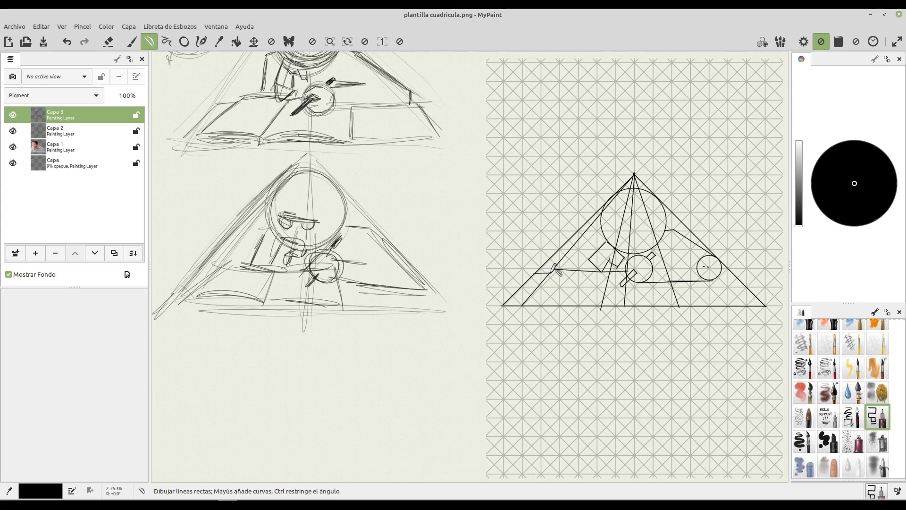
Draw a horizontal line across the full width of the triangle at the height of the hand and elbow circles
left_click_drag(714, 276, 734, 275)
key("ctrl+z")
left_click_drag(535, 272, 732, 271)
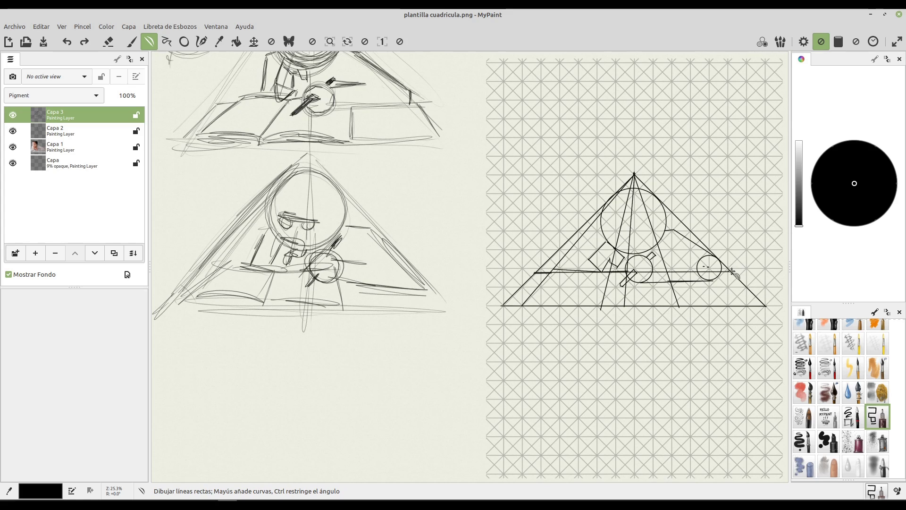
right_click(716, 289)
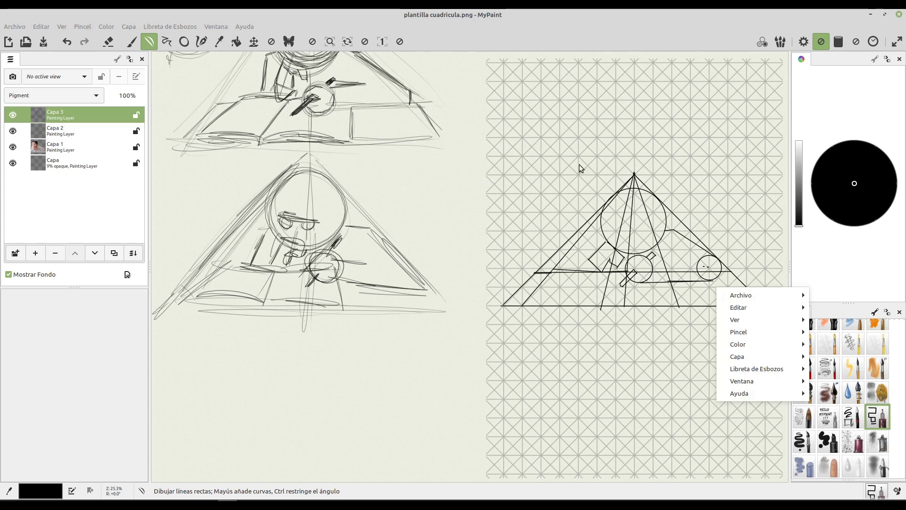
left_click(666, 194)
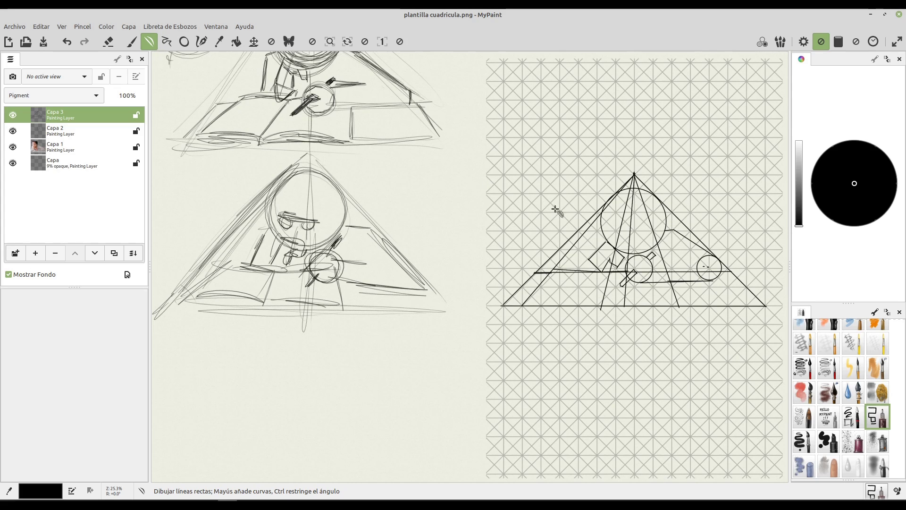
Add a new painting layer on top for the bold outline and lower the opacity of Capa 3 to 14%
left_click(28, 253)
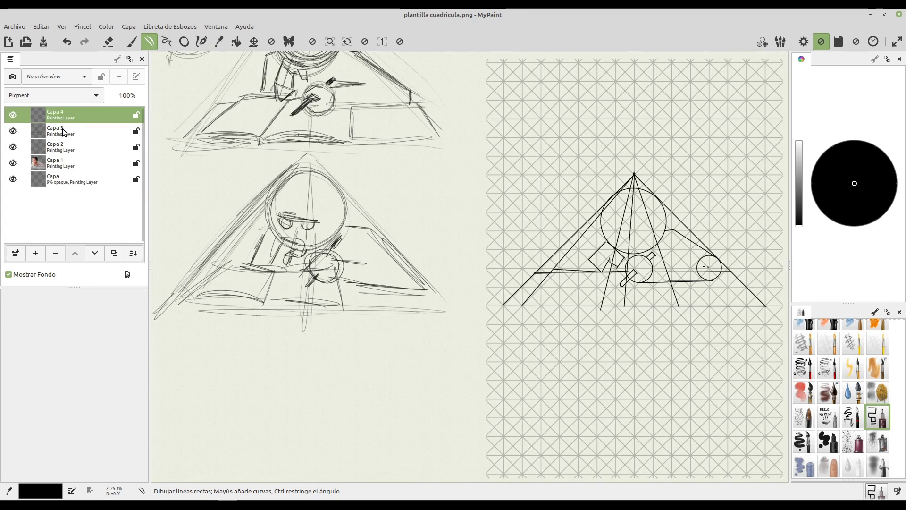
left_click(64, 132)
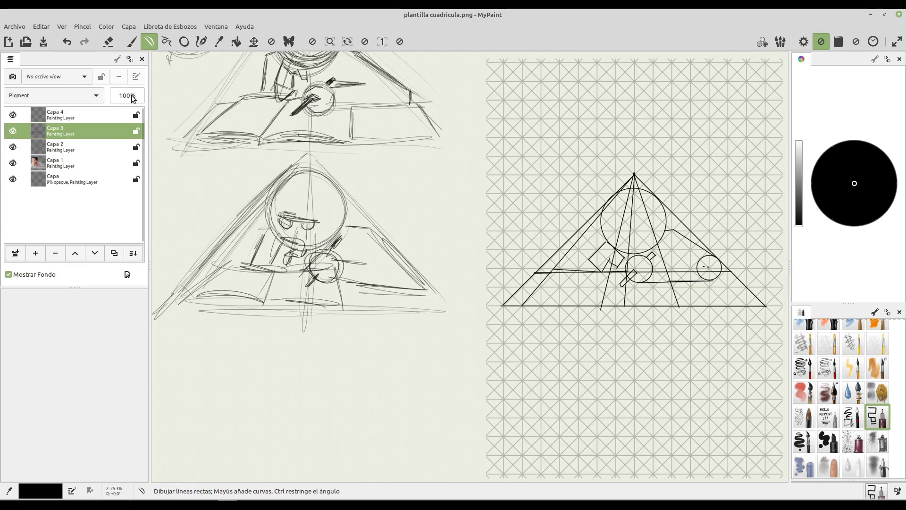
left_click(132, 96)
left_click_drag(128, 134, 129, 166)
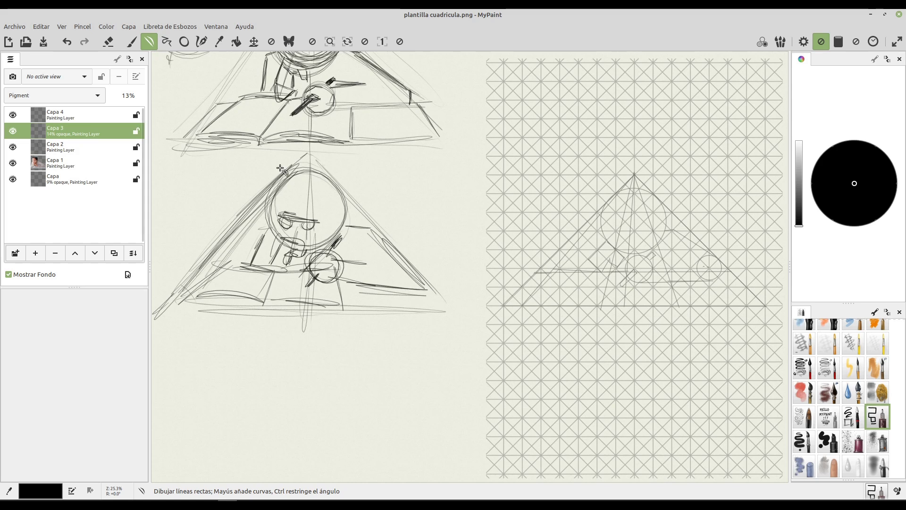
left_click(54, 115)
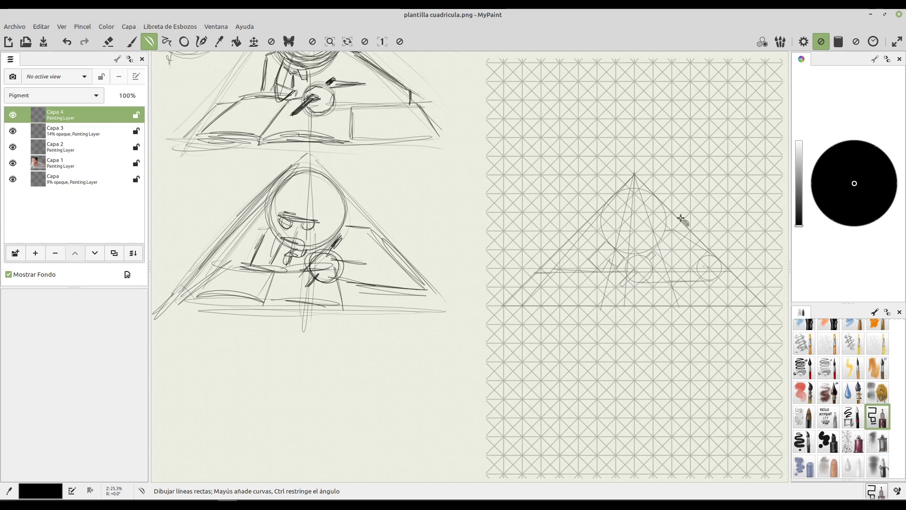
Trace the head circle, the elbow circle and the shoulder and upper-arm line in bold on the new top layer
left_click(184, 43)
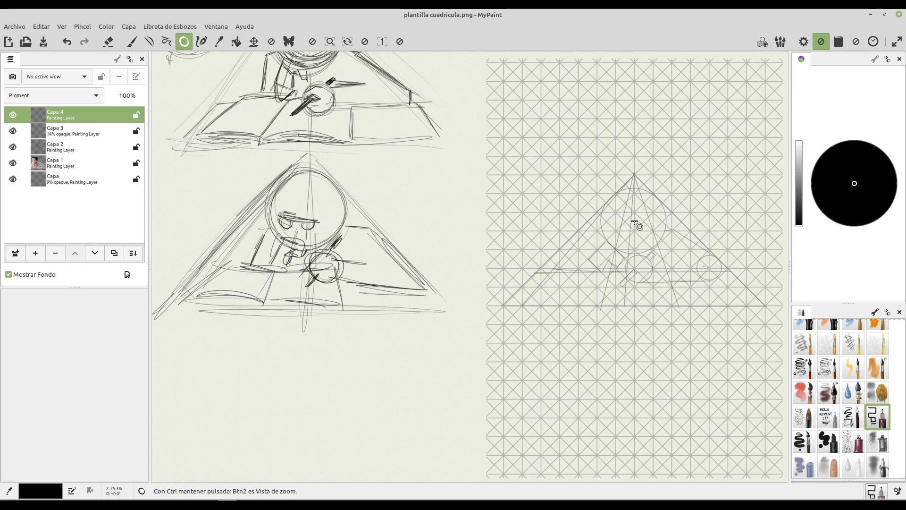
left_click_drag(635, 221, 670, 250)
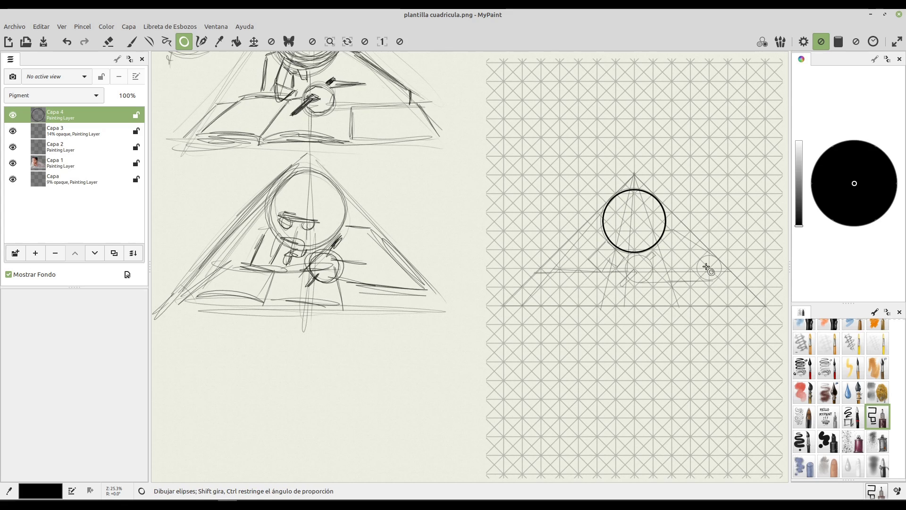
scroll(714, 280, "up", 1)
scroll(715, 281, "up", 1)
left_click_drag(715, 281, 612, 285)
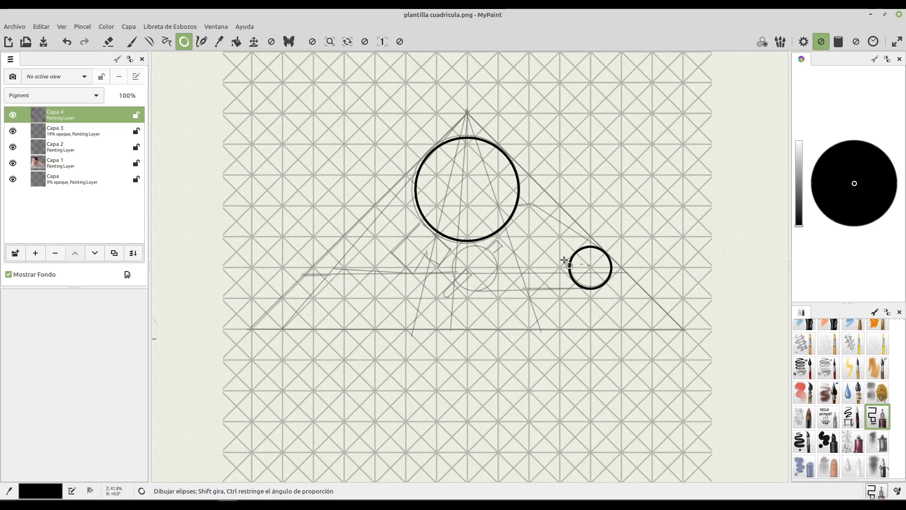
left_click(150, 42)
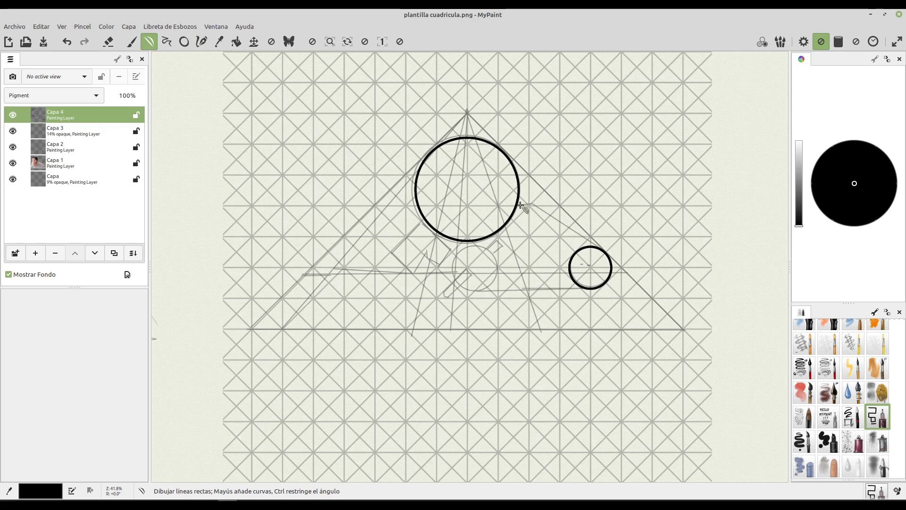
mouse_move(515, 205)
left_mouse_down()
mouse_move(534, 203)
mouse_move(606, 245)
left_mouse_up()
Trace the open book's base in bold and outline its left page with curved front and back edges
left_click_drag(291, 328, 292, 317)
mouse_move(291, 329)
left_mouse_down()
mouse_move(492, 329)
mouse_move(540, 320)
left_mouse_up()
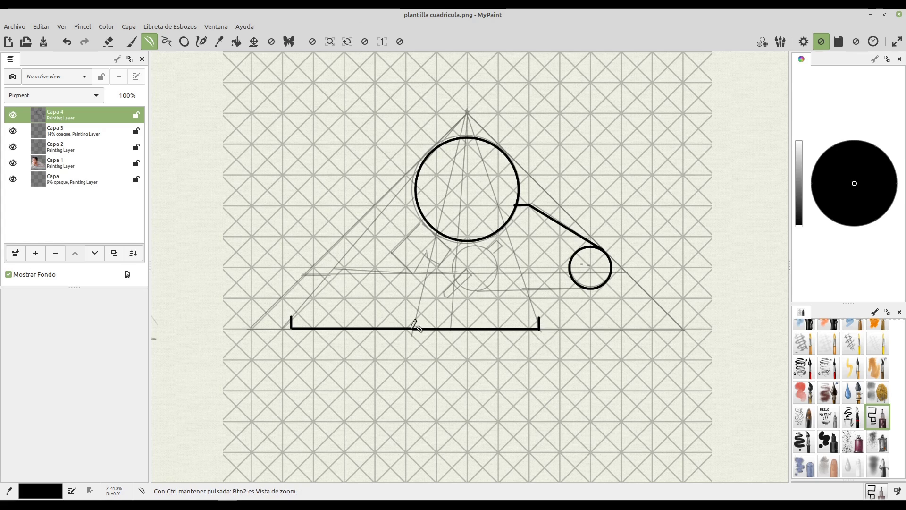
mouse_move(413, 328)
left_mouse_down()
mouse_move(412, 318)
mouse_move(292, 318)
left_mouse_up()
key("ctrl+z")
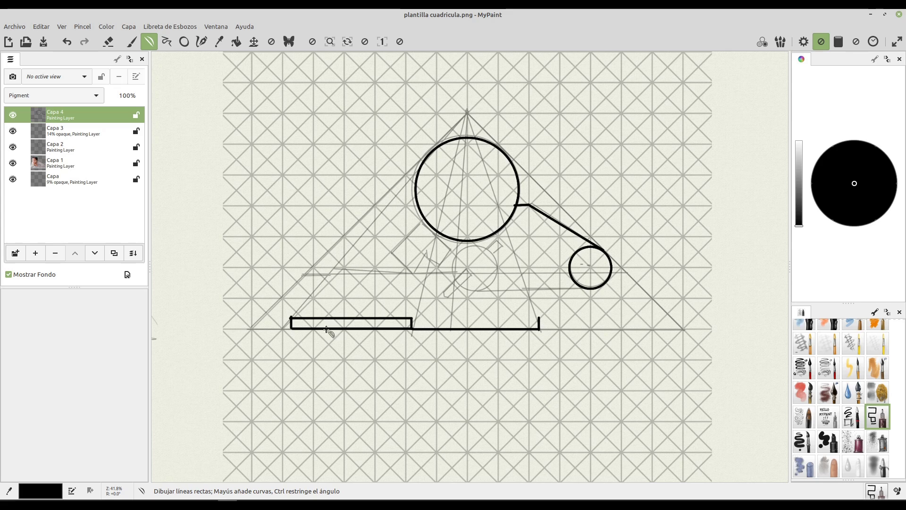
mouse_move(343, 319)
left_mouse_down()
mouse_move(334, 302)
mouse_move(364, 305)
mouse_move(295, 313)
mouse_move(334, 263)
mouse_move(436, 274)
mouse_move(426, 271)
left_mouse_up()
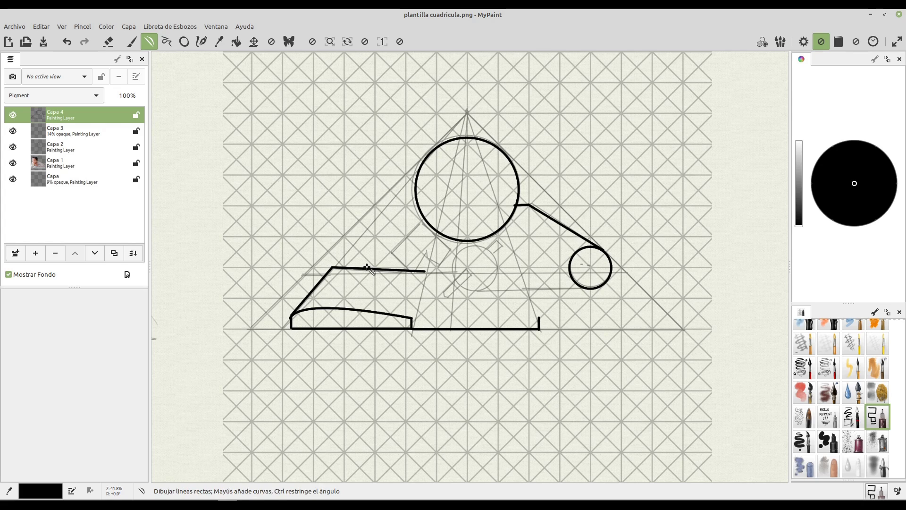
left_click_drag(368, 268, 369, 259)
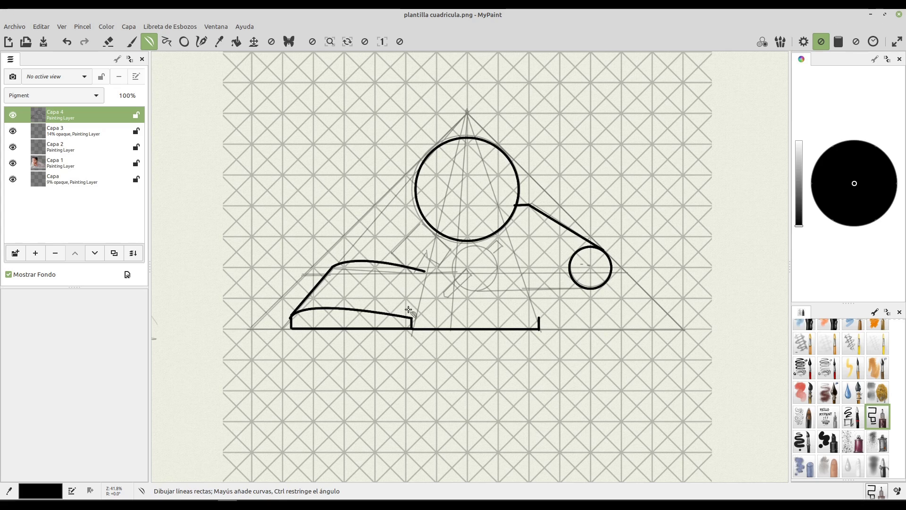
Complete the open book's bold outline with its spine and the right page's curved front edge, back edge and outer side
left_click_drag(412, 316, 427, 268)
mouse_move(412, 317)
left_mouse_down()
mouse_move(542, 311)
mouse_move(502, 302)
left_mouse_up()
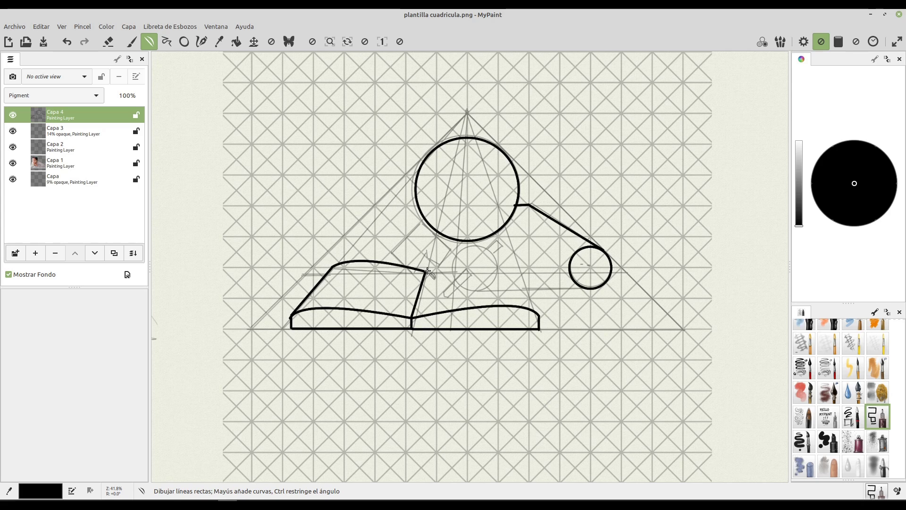
left_click_drag(426, 272, 451, 267)
left_click_drag(538, 315, 526, 283)
Trace the forearm's upper and lower edges and the hand circle in bold
mouse_move(593, 289)
left_mouse_down()
mouse_move(528, 283)
mouse_move(536, 293)
mouse_move(493, 281)
left_mouse_up()
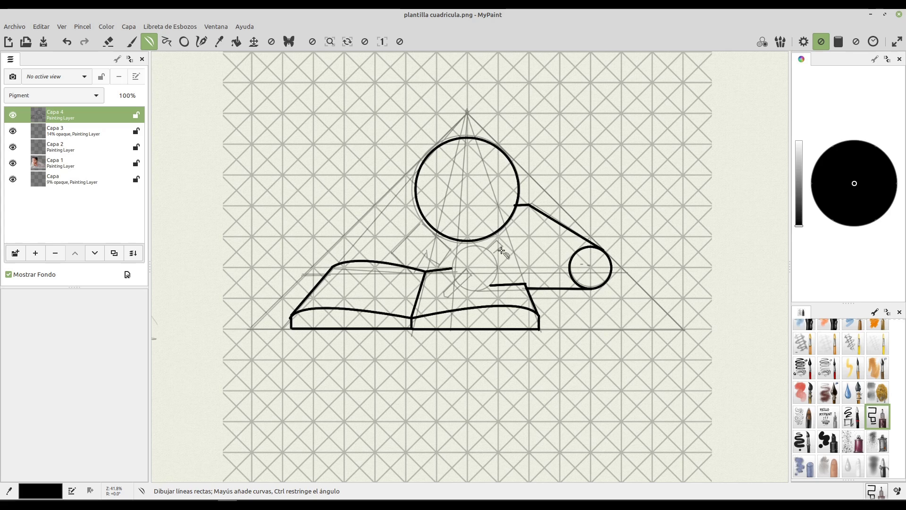
left_click_drag(495, 255, 573, 254)
left_click(183, 42)
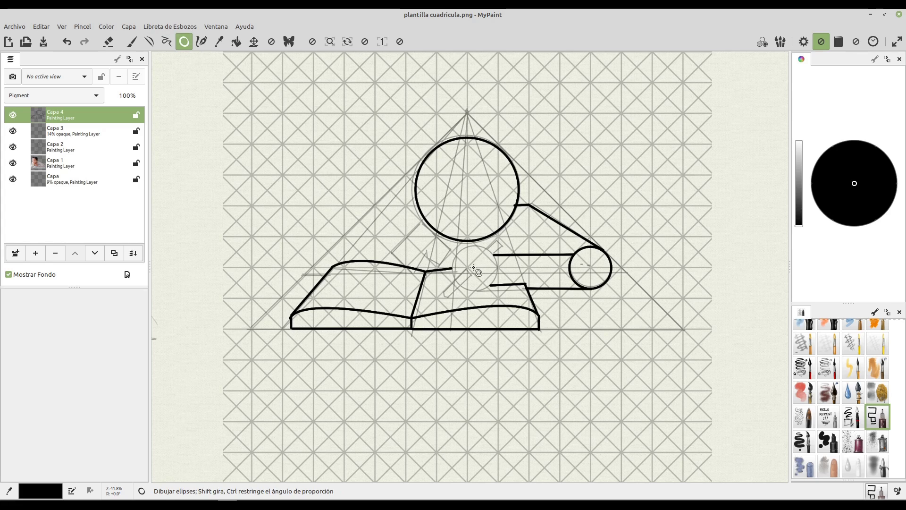
left_click_drag(475, 268, 501, 284)
key("ctrl+z")
left_click_drag(476, 269, 501, 295)
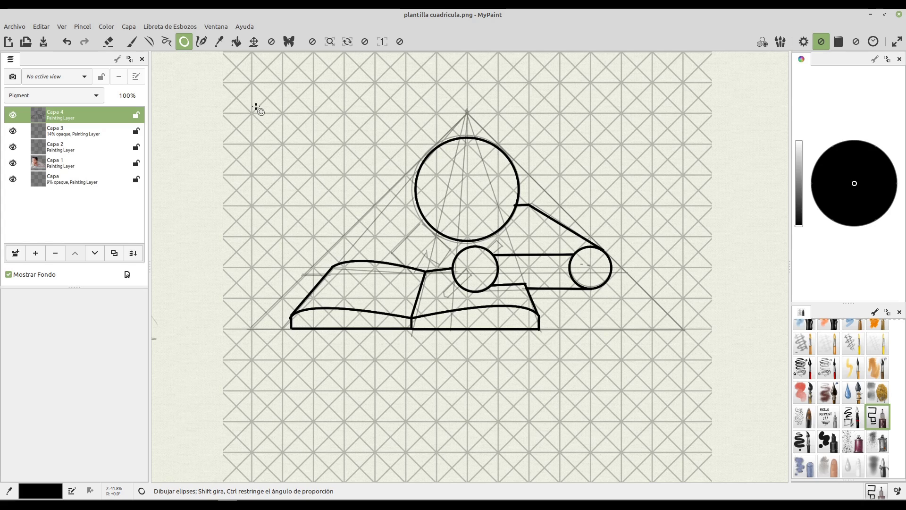
Erase the inner arc of the elbow circle and trace the slanted pencil held through the hand circle in bold
left_click(132, 45)
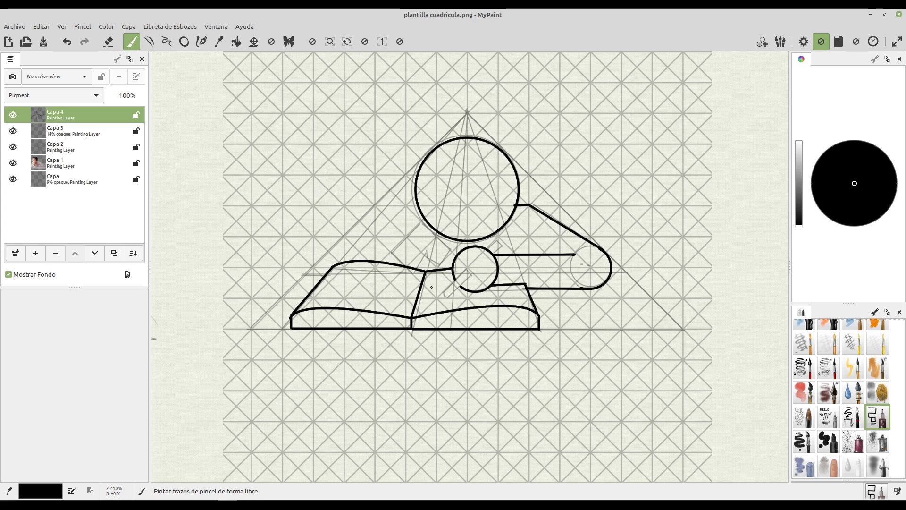
left_click(149, 42)
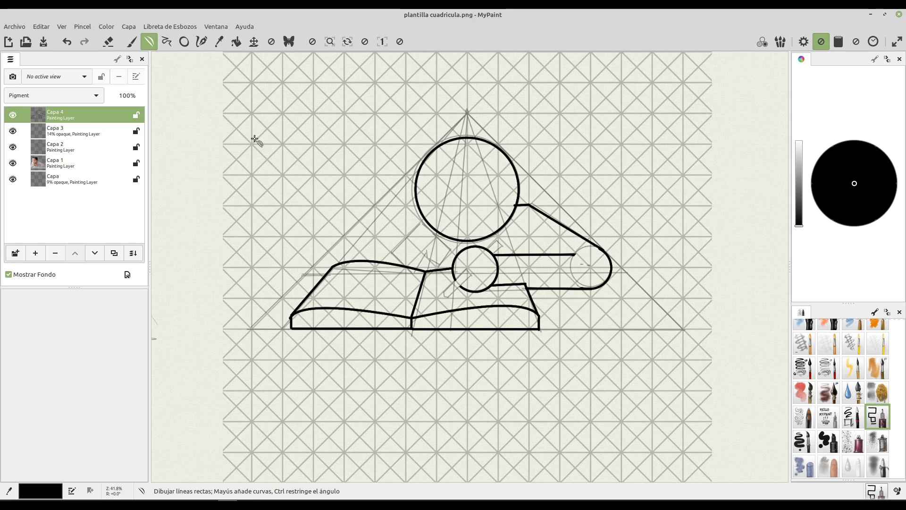
mouse_move(466, 269)
left_mouse_down()
mouse_move(443, 298)
mouse_move(469, 271)
left_mouse_up()
key("ctrl+z")
key("ctrl+y")
left_click_drag(488, 256, 501, 244)
key("ctrl+z")
key("ctrl")
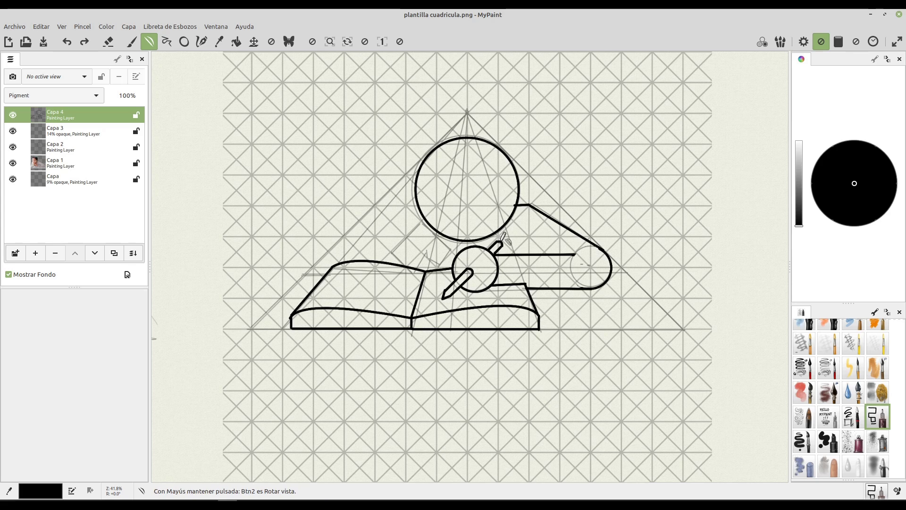
key("ctrl+shift+z")
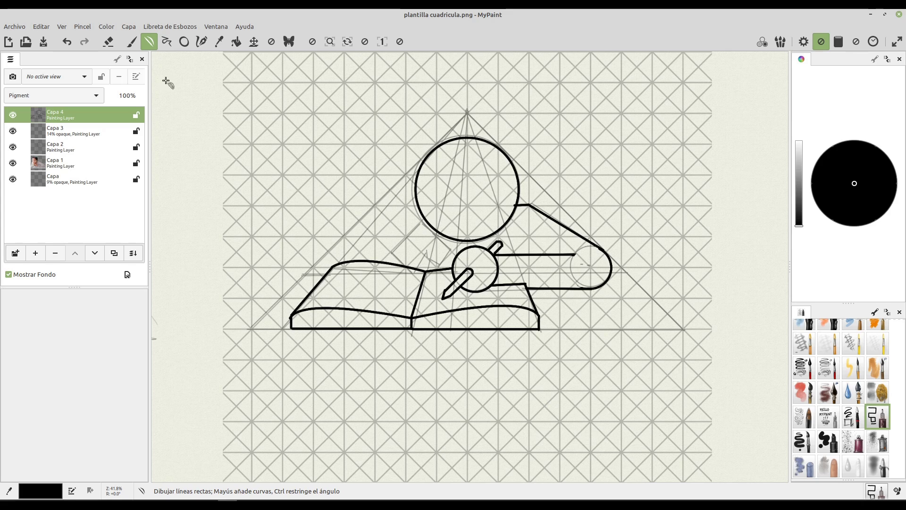
Erase the lower-left arc of the head circle where the supporting hand meets the face
left_click(109, 42)
left_click(133, 42)
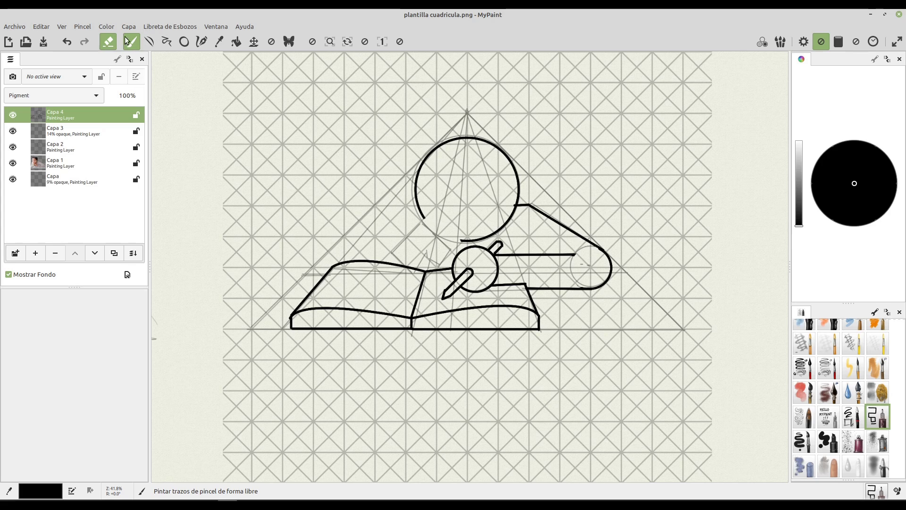
left_click(108, 41)
Trace the rectangular supporting hand with its zigzag end under the head, and the two arm lines running down to the book
left_click(150, 42)
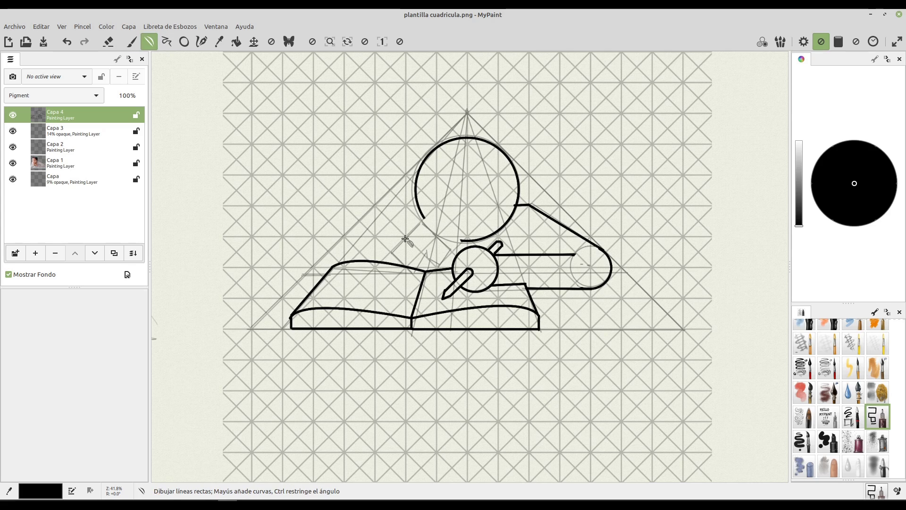
mouse_move(403, 241)
left_mouse_down()
mouse_move(428, 216)
mouse_move(463, 239)
mouse_move(445, 258)
left_mouse_up()
mouse_move(445, 258)
left_mouse_down()
mouse_move(435, 241)
mouse_move(387, 255)
mouse_move(410, 238)
left_mouse_up()
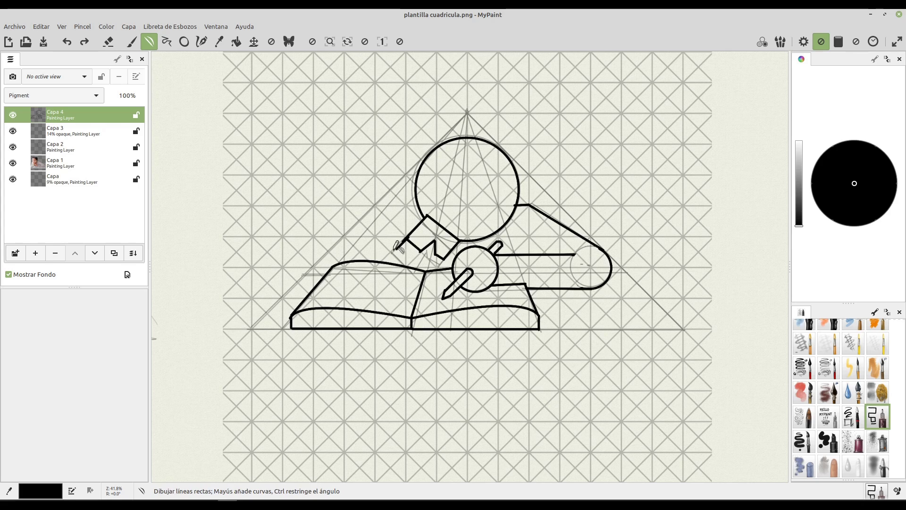
left_click_drag(380, 260, 406, 240)
left_click_drag(420, 269, 439, 251)
Draw a downward-curved eye guideline across the lower face and place two small upright oval eyes on it
left_click_drag(431, 188, 494, 203)
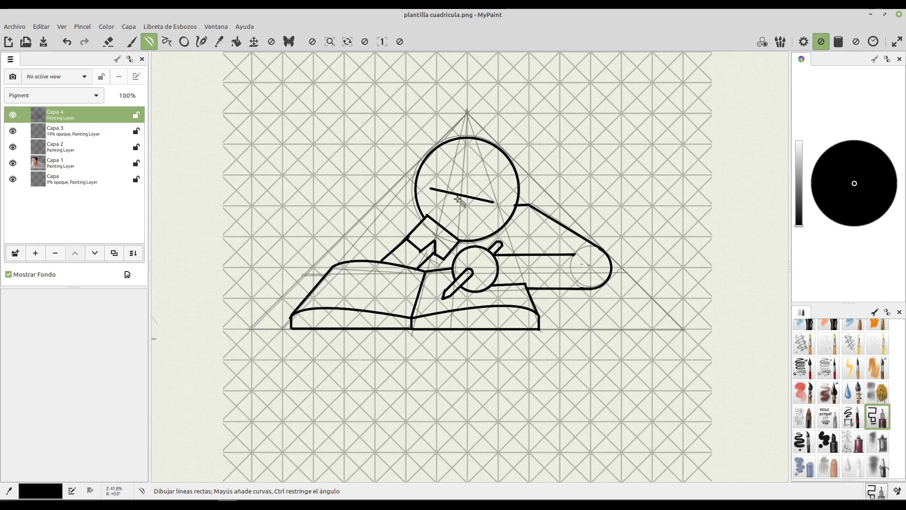
left_click_drag(460, 195, 460, 200)
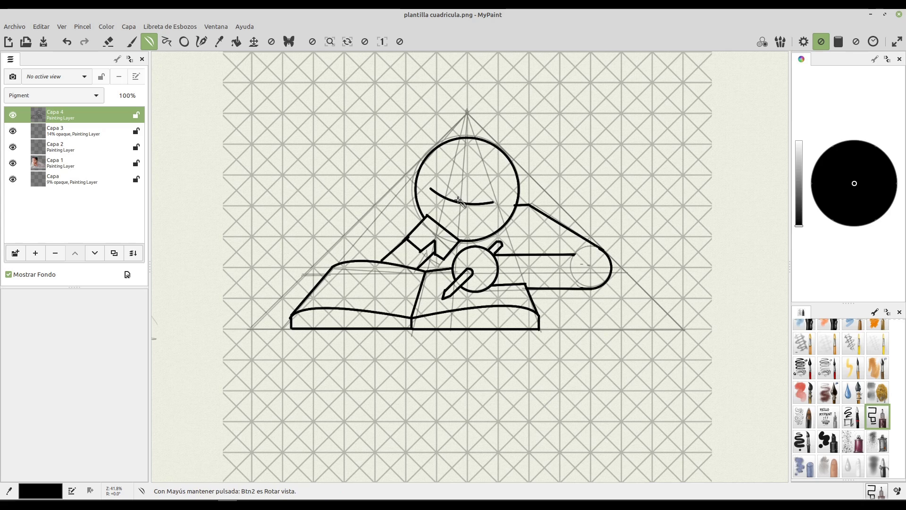
left_click(184, 42)
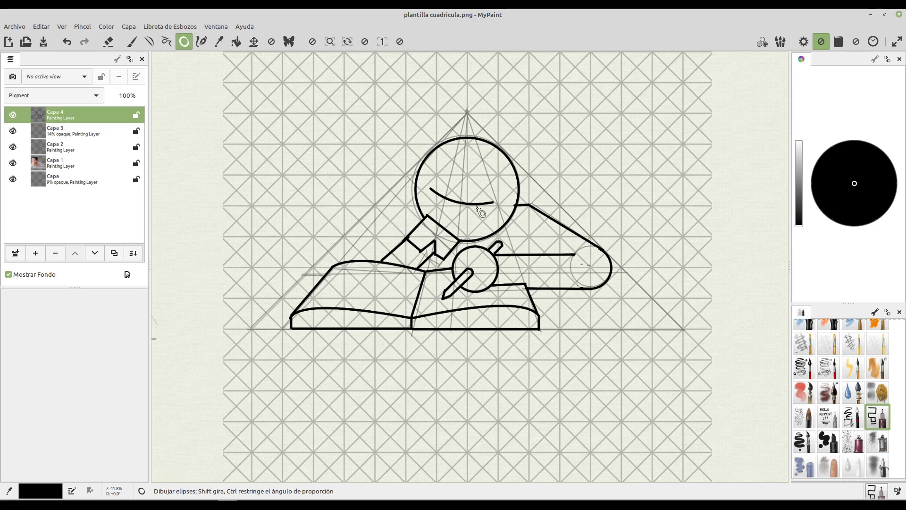
left_click_drag(471, 203, 490, 217)
key("ctrl+z")
left_click_drag(439, 195, 451, 208)
Erase the curved eye guideline and the upper part of both ovals, leaving two open U shapes
left_click(114, 41)
left_click(133, 43)
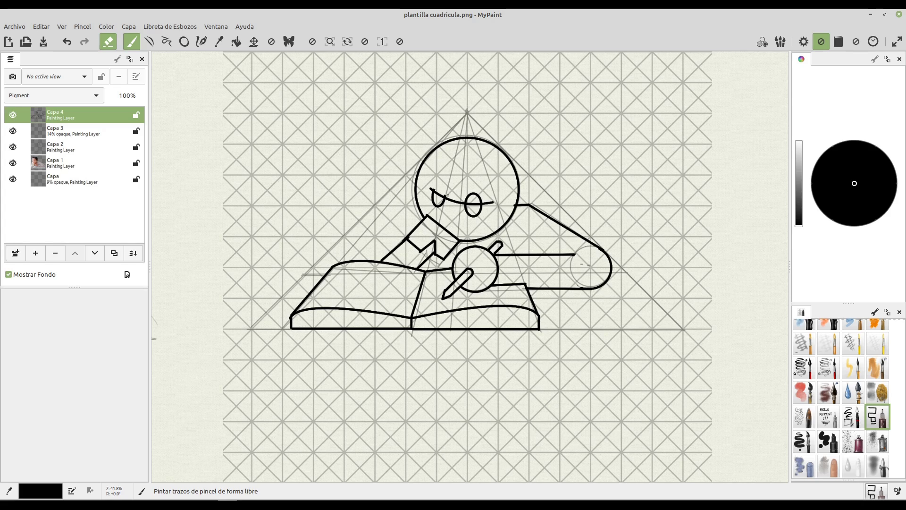
left_click_drag(474, 193, 482, 197)
scroll(506, 188, "down", 1)
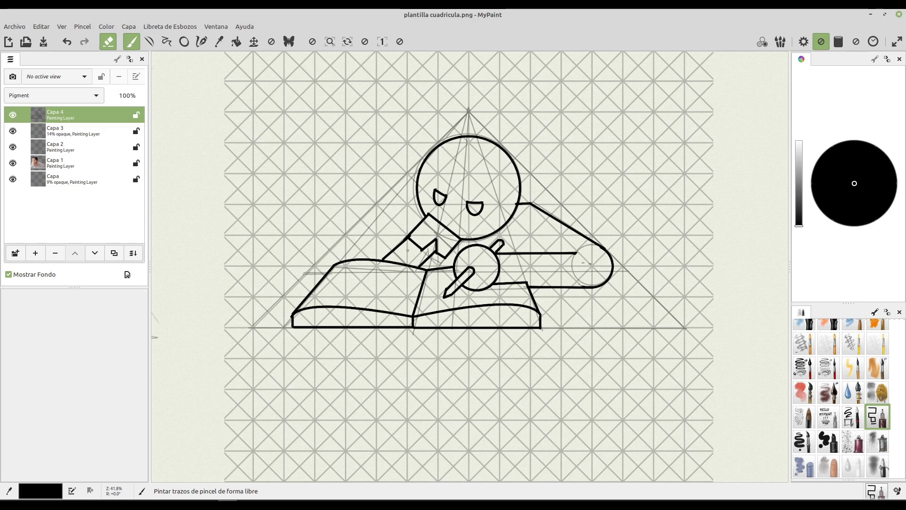
scroll(539, 186, "up", 3)
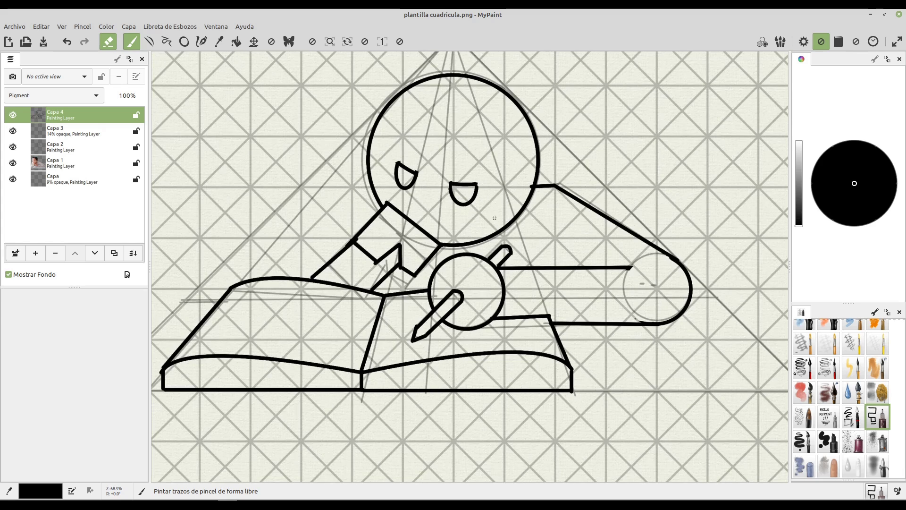
left_click(402, 165)
left_click(146, 45)
left_click(108, 41)
left_click(132, 42)
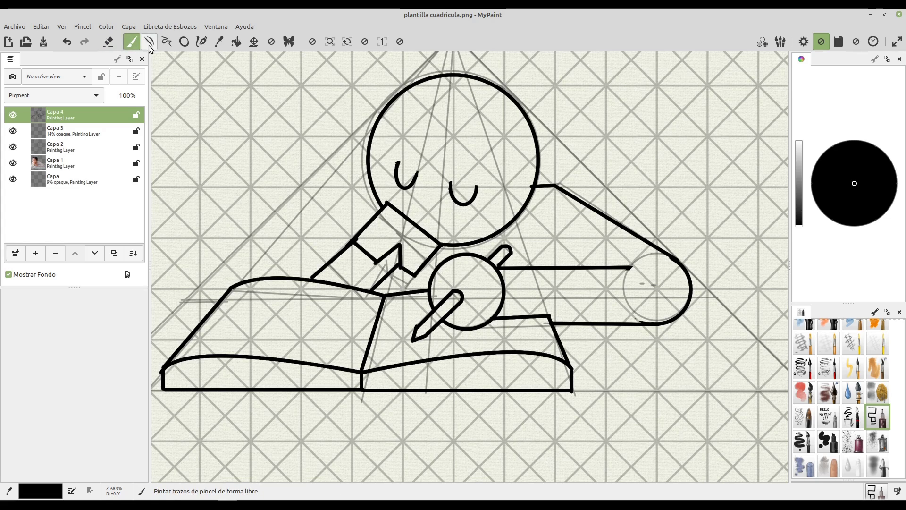
Close the top of both U-shaped eyes with an upward-curved line
left_click(149, 41)
left_click_drag(398, 162, 418, 171)
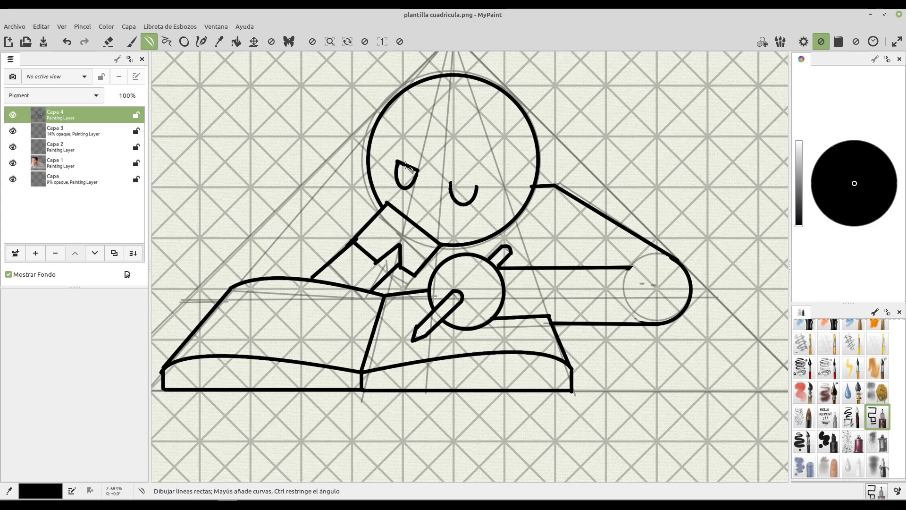
key("ctrl")
key("ctrl+z")
key("shift")
left_click_drag(398, 162, 418, 171)
key("ctrl+z")
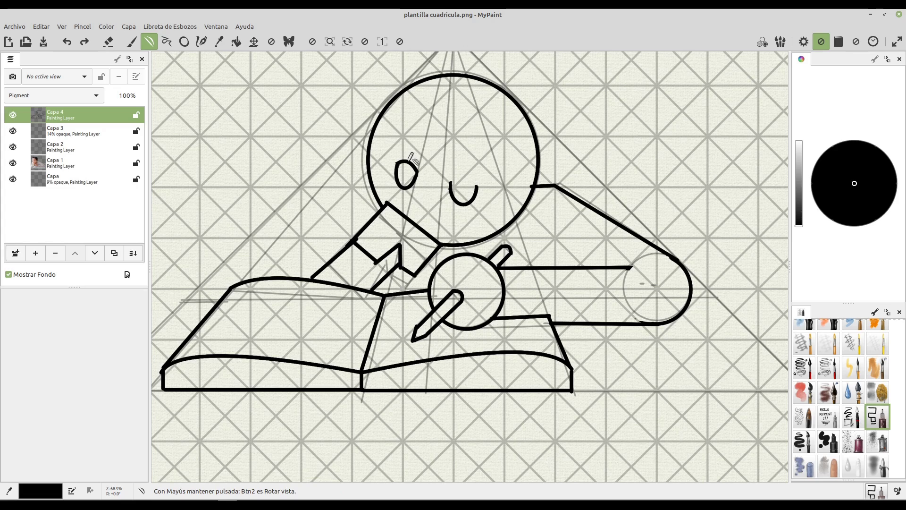
left_click(411, 160)
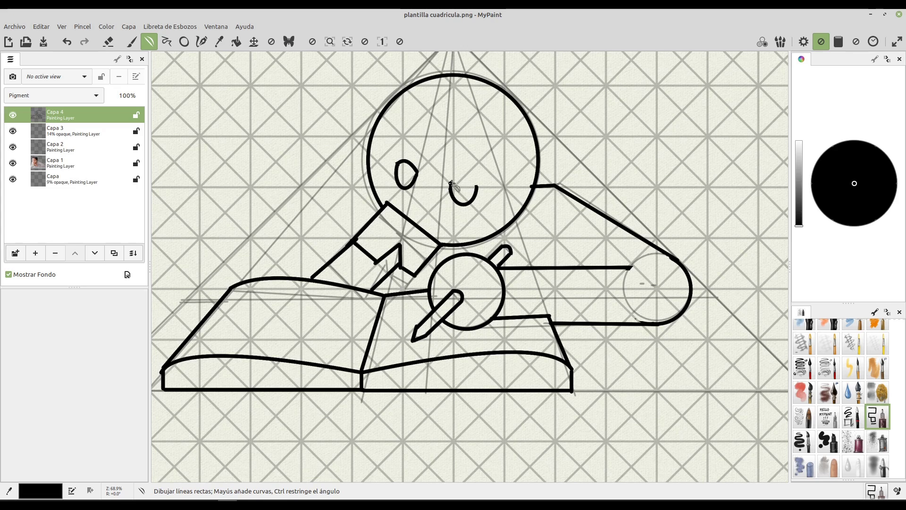
left_click_drag(450, 181, 466, 169)
Trace the tabletop in bold around the book, with slanted sides, short back edges and a front edge along the triangle's base
scroll(524, 207, "down", 4)
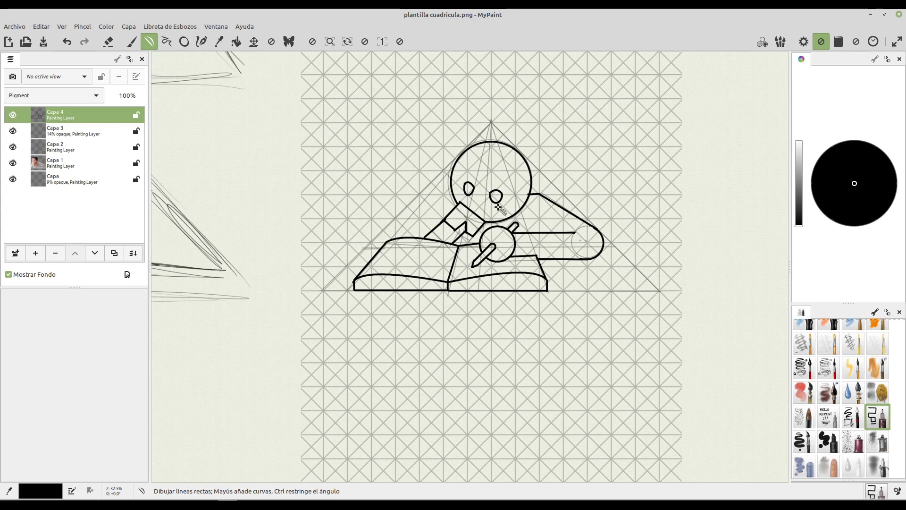
scroll(525, 226, "up", 1)
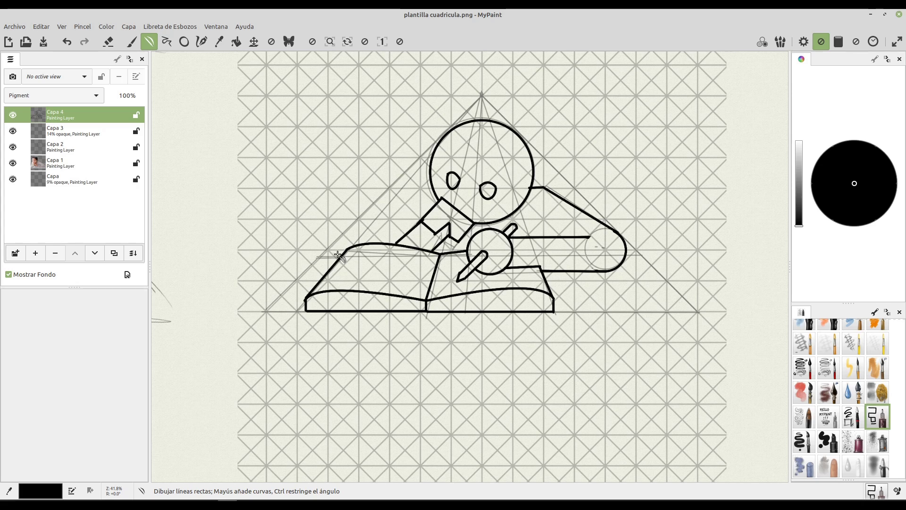
mouse_move(341, 257)
left_mouse_down()
mouse_move(321, 256)
mouse_move(265, 311)
mouse_move(576, 302)
mouse_move(699, 311)
left_mouse_up()
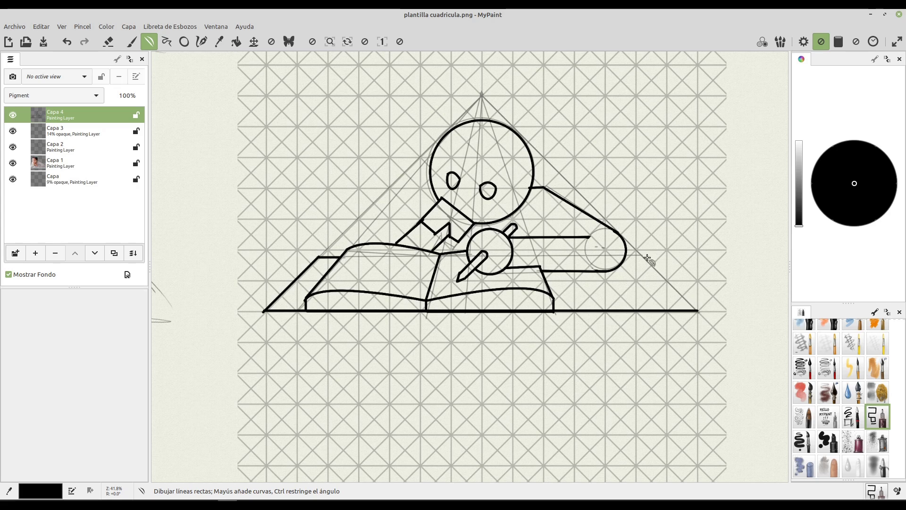
mouse_move(627, 256)
left_mouse_down()
mouse_move(641, 255)
mouse_move(698, 310)
left_mouse_up()
Hide Capa 3, Capa 2, Capa 1 and the grid layer Capa so that only the bold outline shows
left_click(13, 131)
left_click(13, 147)
left_click(13, 163)
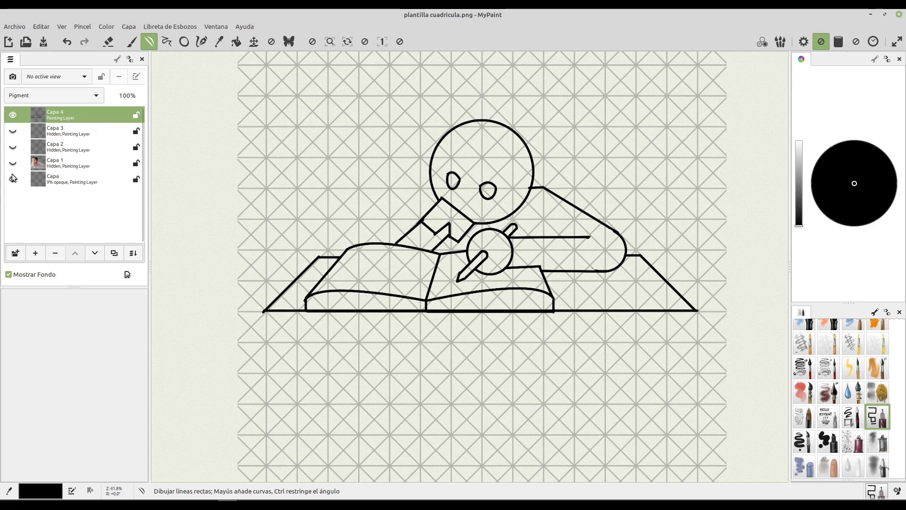
left_click(12, 179)
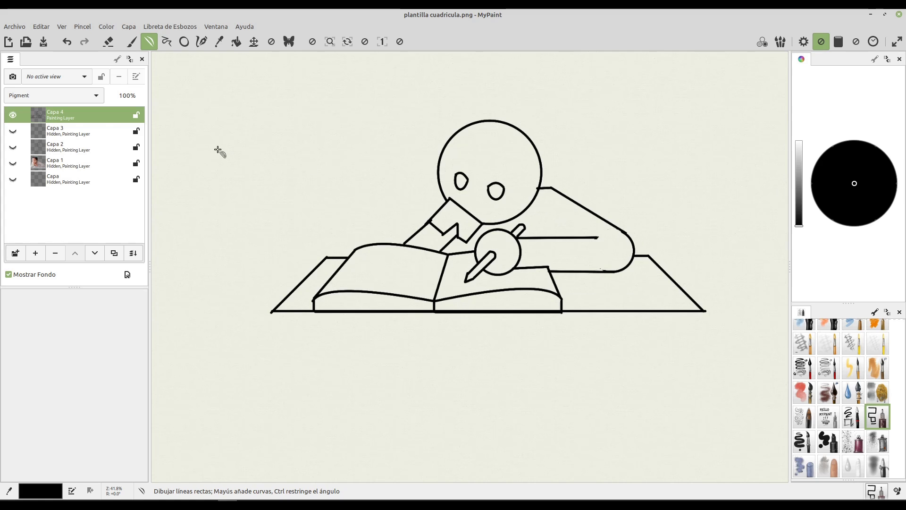
Duplicate the outline layer Capa 4 and hide the original
right_click(59, 114)
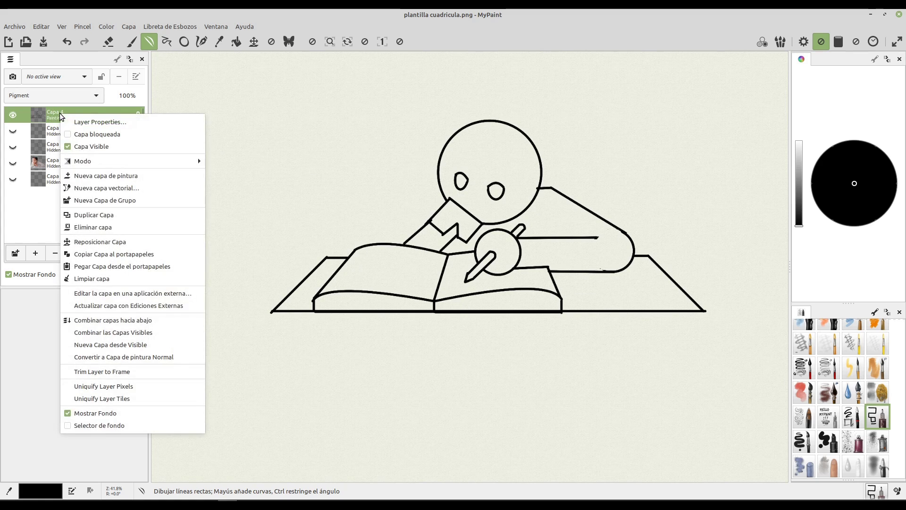
left_click(113, 215)
left_click(13, 132)
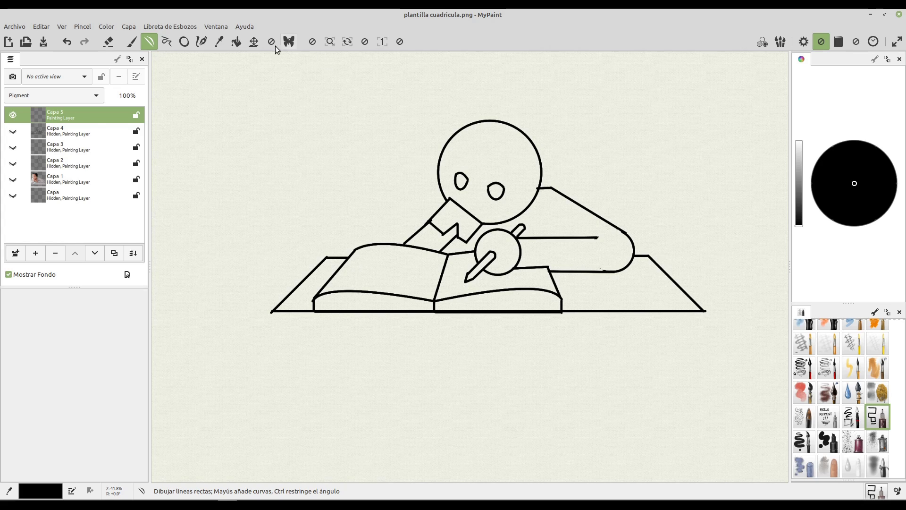
Fill the torso, the writing arm and the supporting arm's sleeve with black on the duplicated layer
left_click(236, 42)
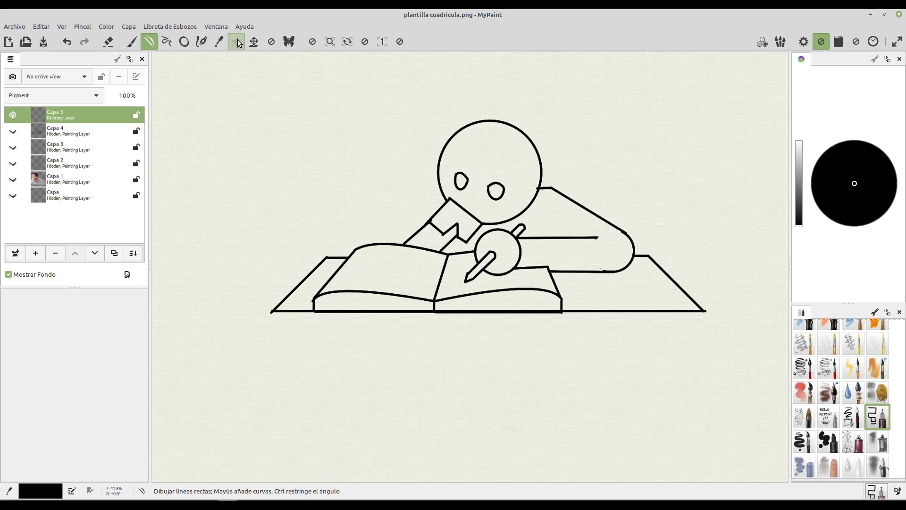
left_click(564, 218)
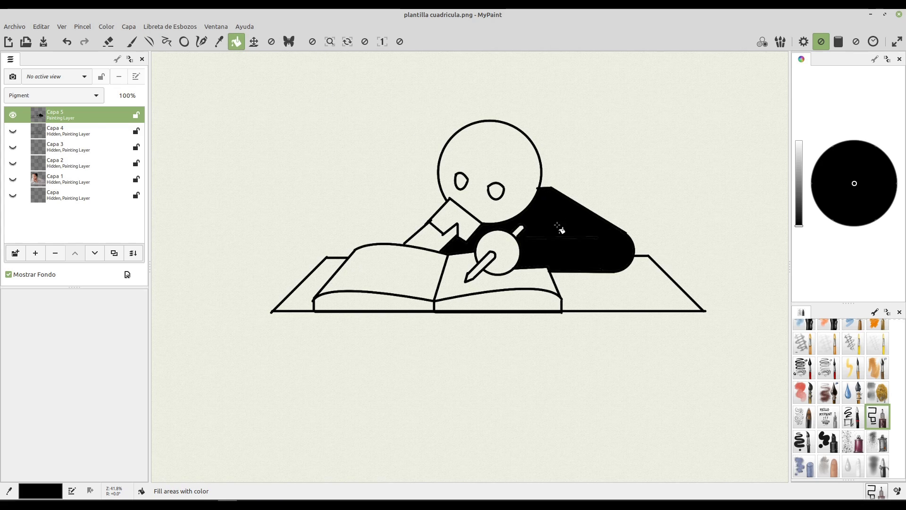
left_click(425, 238)
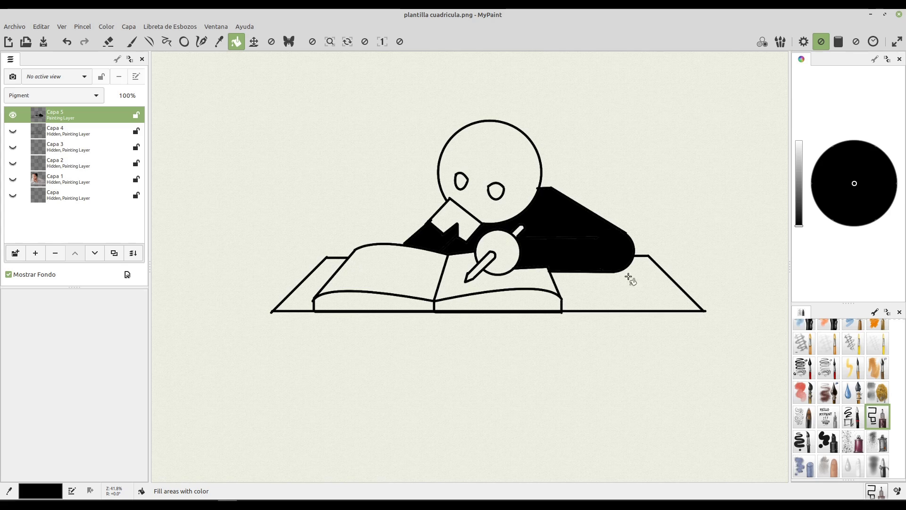
left_click(615, 291)
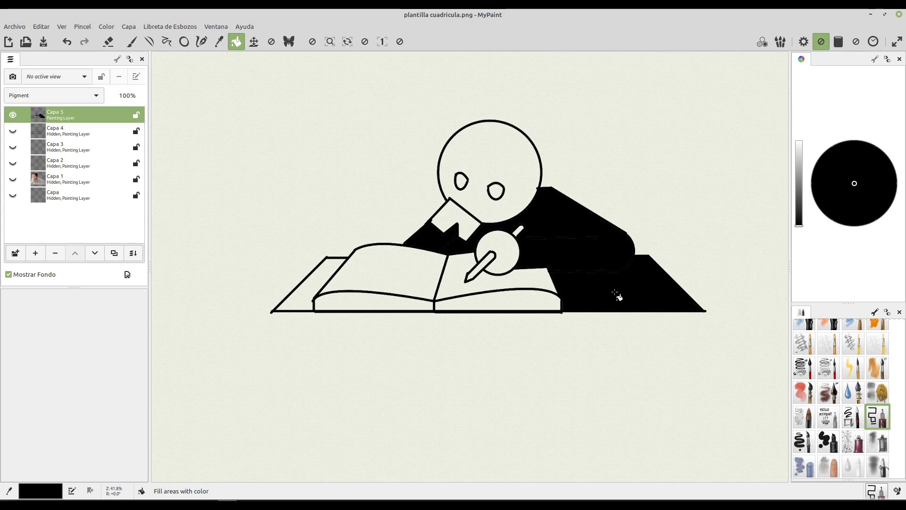
left_click(314, 283)
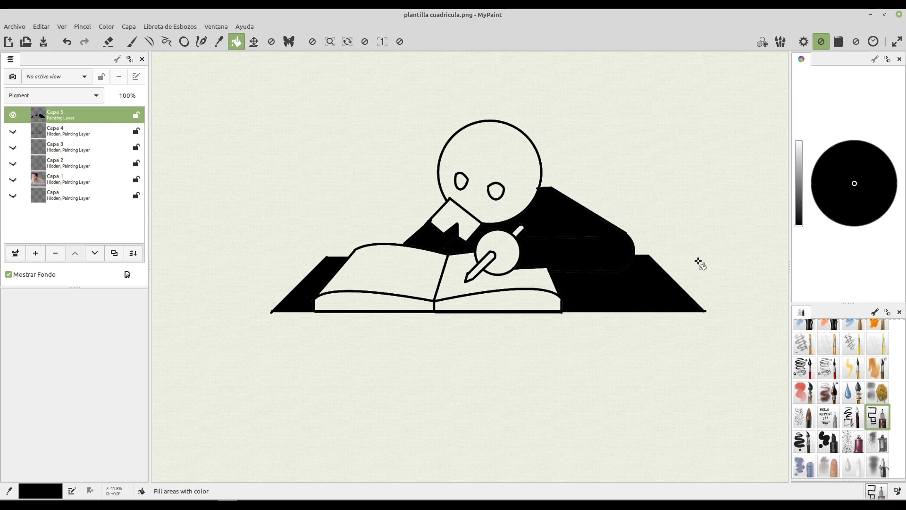
key("ctrl+z")
key("ctrl+z")
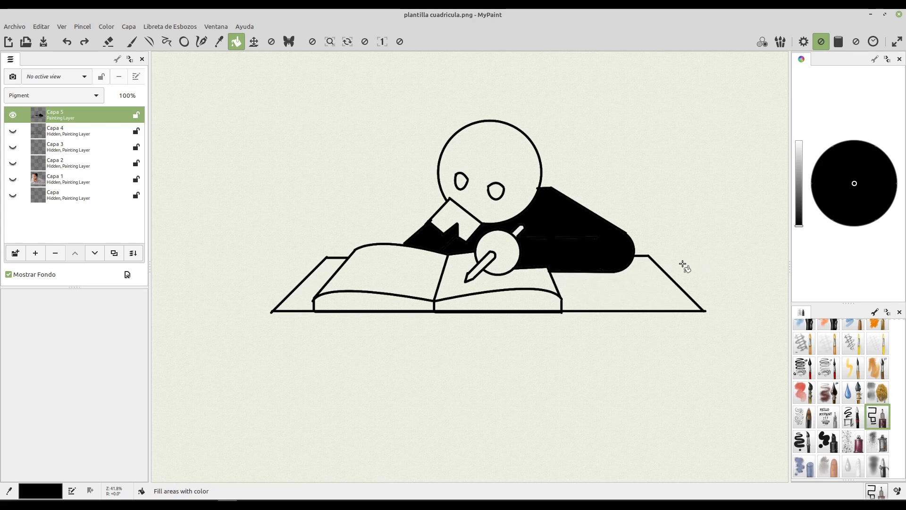
Fill the front edges of both halves of the open book with black
left_click(392, 303)
left_click(489, 303)
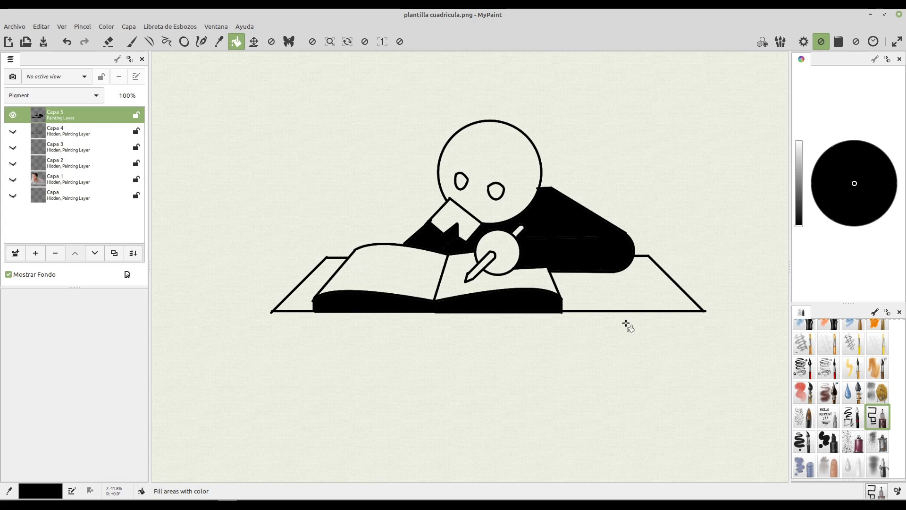
left_click(496, 190)
left_click(462, 181)
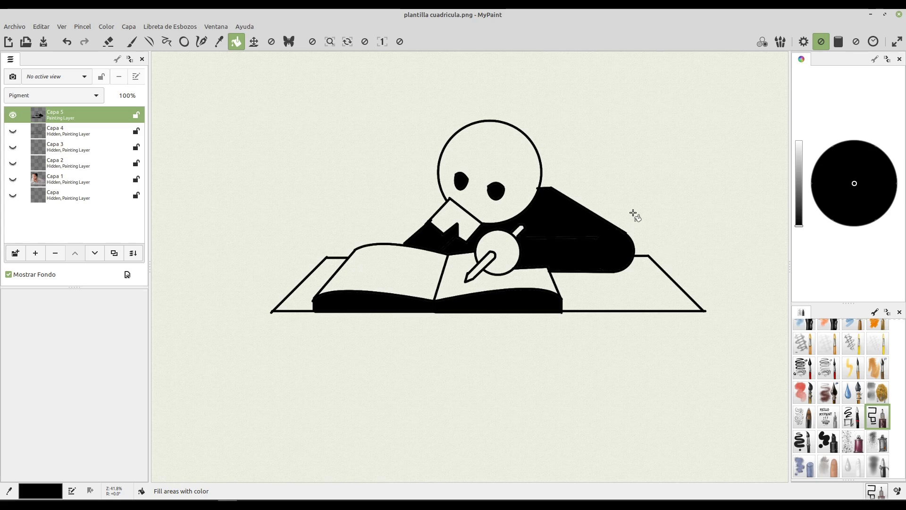
key("ctrl+z")
key("ctrl+z")
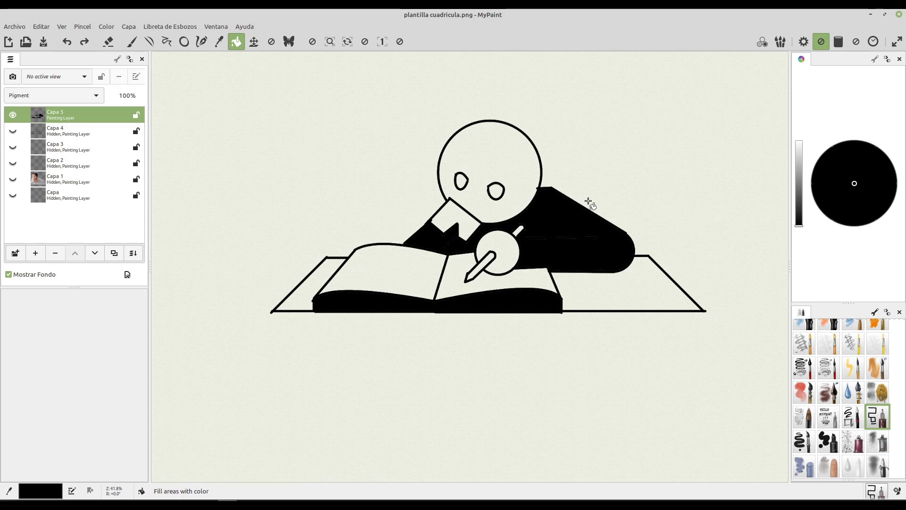
scroll(505, 190, "up", 1)
left_click(492, 189)
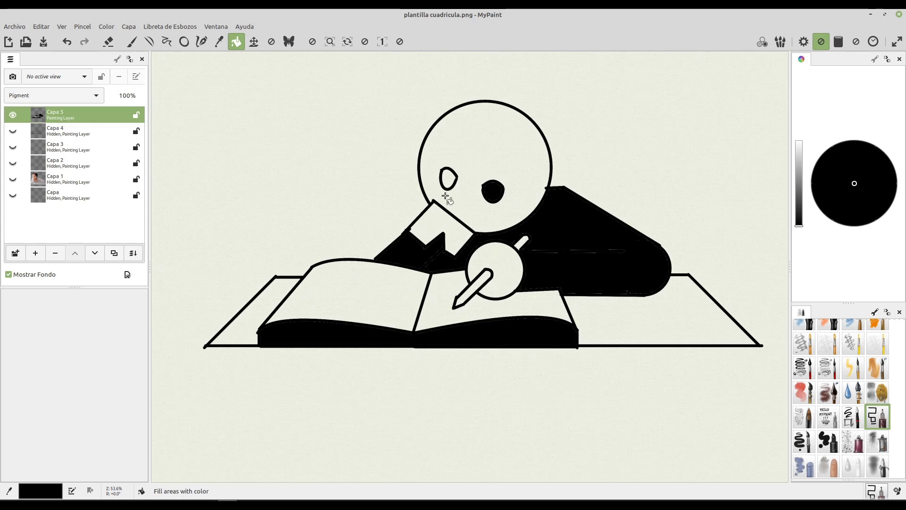
left_click(449, 180)
key("ctrl+z")
key("ctrl+z")
Draw a zigzag hairline of connected straight lines across the head, from its left edge down to its right edge
left_click(149, 42)
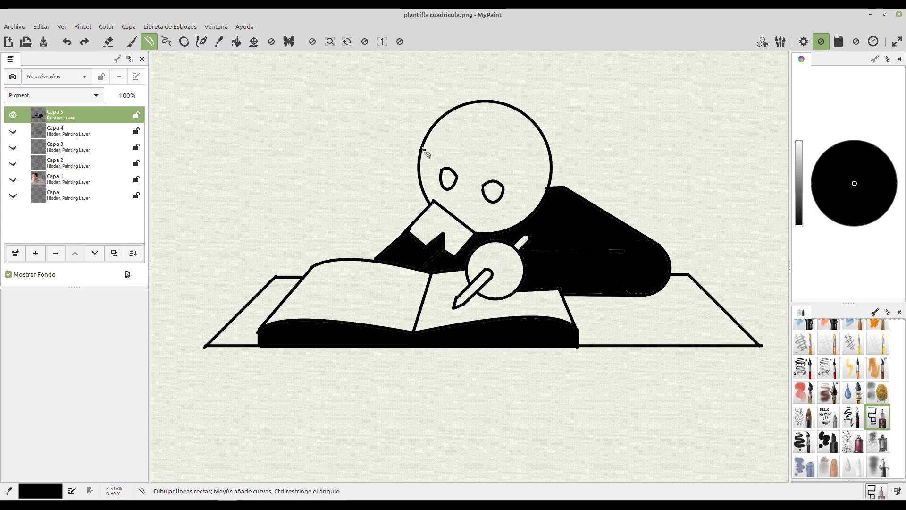
mouse_move(422, 150)
left_mouse_down()
mouse_move(460, 132)
mouse_move(460, 161)
mouse_move(488, 146)
mouse_move(497, 168)
mouse_move(490, 170)
mouse_move(517, 153)
mouse_move(526, 194)
mouse_move(536, 176)
mouse_move(543, 210)
left_mouse_up()
key("ctrl+z")
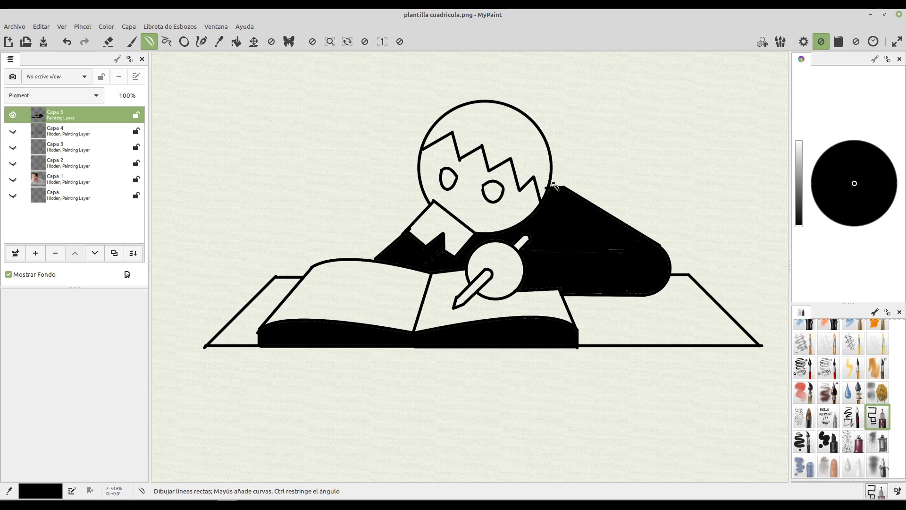
Fill the hair area above the zigzag and both eyes with black
left_click(236, 41)
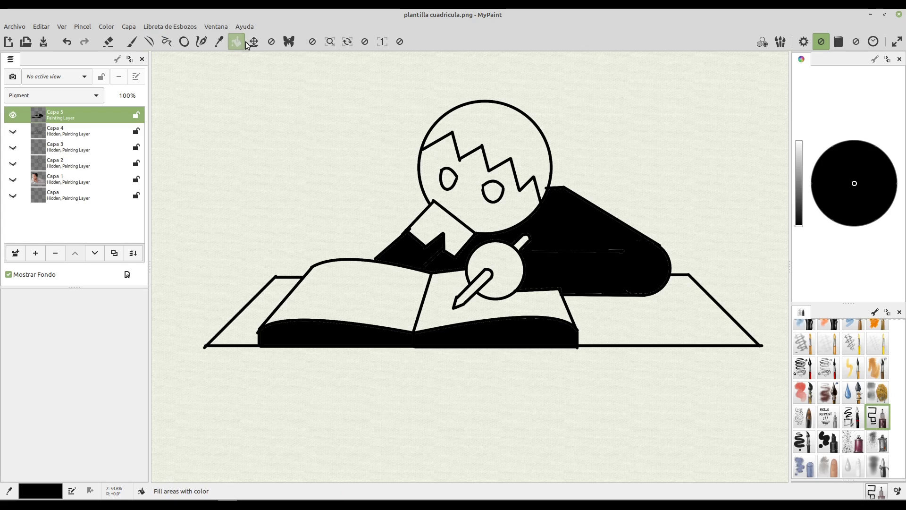
left_click(530, 143)
left_click(492, 191)
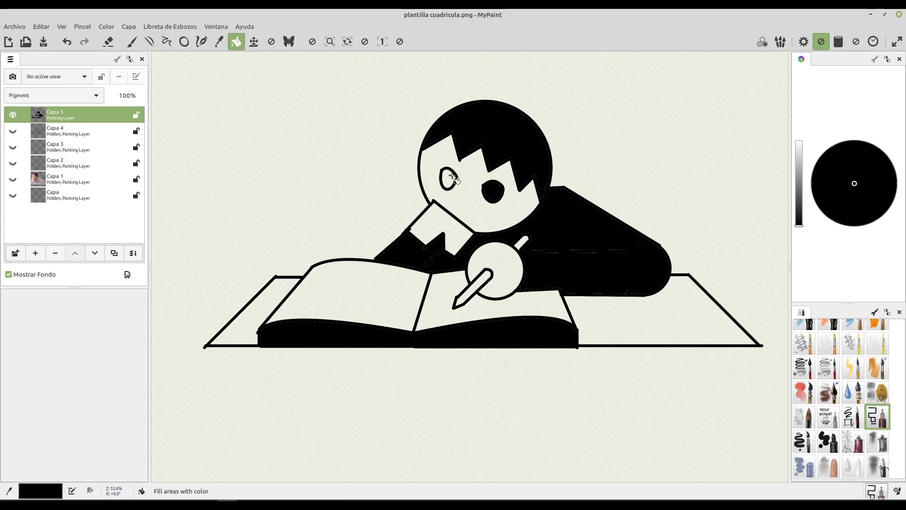
left_click(451, 179)
Paint over the thin unfilled gaps in the black hair, torso and sleeves with the freehand brush
scroll(555, 203, "up", 3)
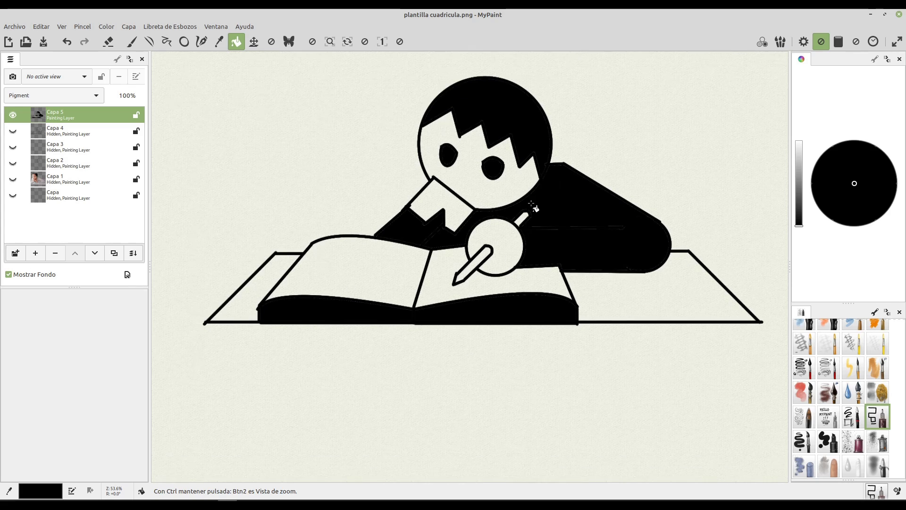
key("space")
left_click_drag(490, 170, 515, 229)
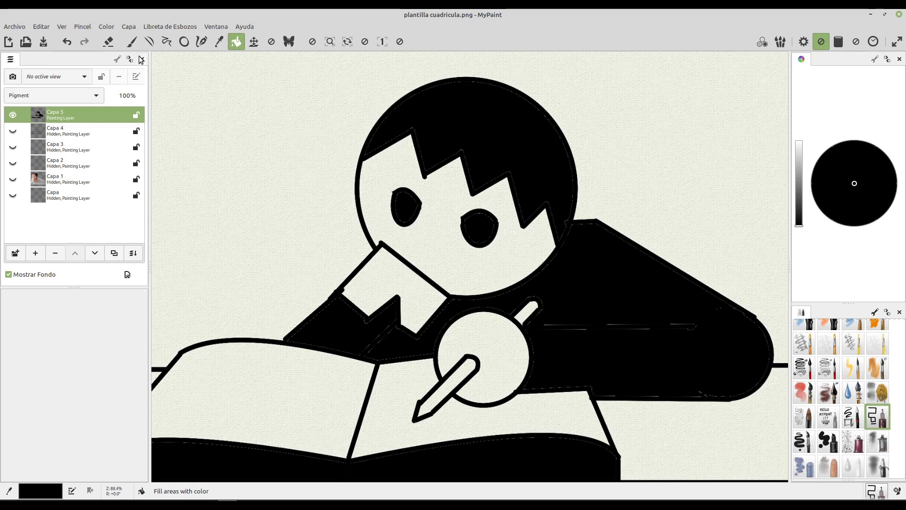
left_click(132, 42)
mouse_move(418, 127)
left_mouse_down()
mouse_move(425, 158)
mouse_move(412, 125)
mouse_move(368, 144)
left_mouse_up()
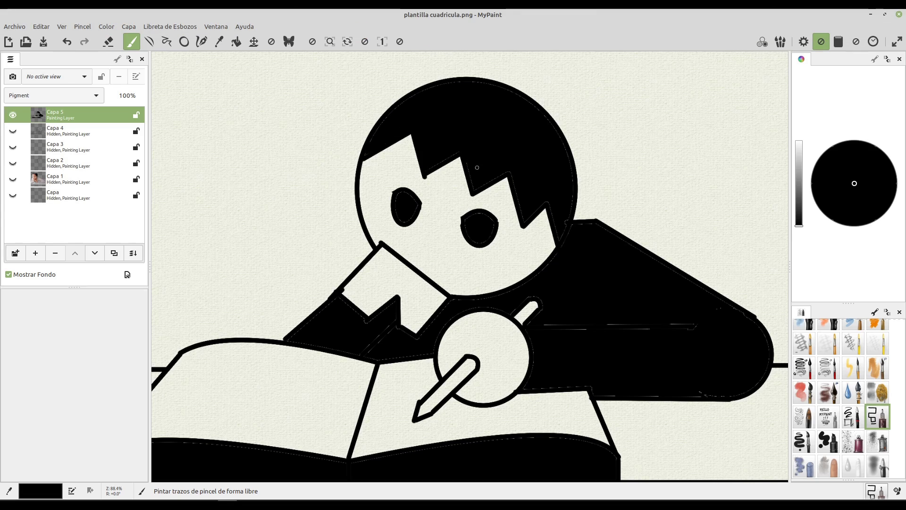
mouse_move(513, 175)
left_mouse_down()
mouse_move(520, 198)
mouse_move(487, 184)
left_mouse_up()
left_click_drag(545, 198, 565, 230)
mouse_move(631, 334)
left_mouse_down()
mouse_move(642, 331)
mouse_move(539, 326)
left_mouse_up()
left_click_drag(719, 307, 741, 315)
mouse_move(434, 340)
left_mouse_down()
mouse_move(368, 326)
mouse_move(379, 335)
mouse_move(402, 329)
left_mouse_up()
Clean up the rough outline edges around the left eye and the cuff's upper corner with the eraser
left_click(109, 42)
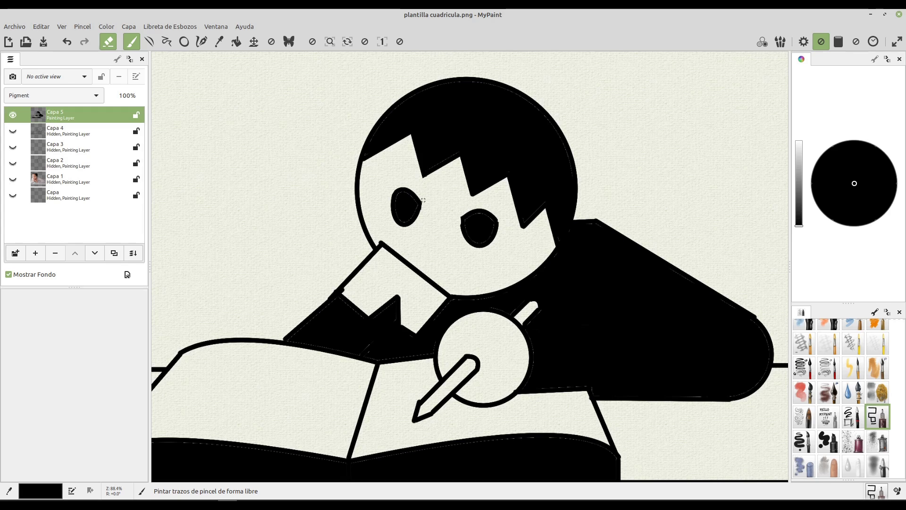
left_click_drag(423, 202, 424, 212)
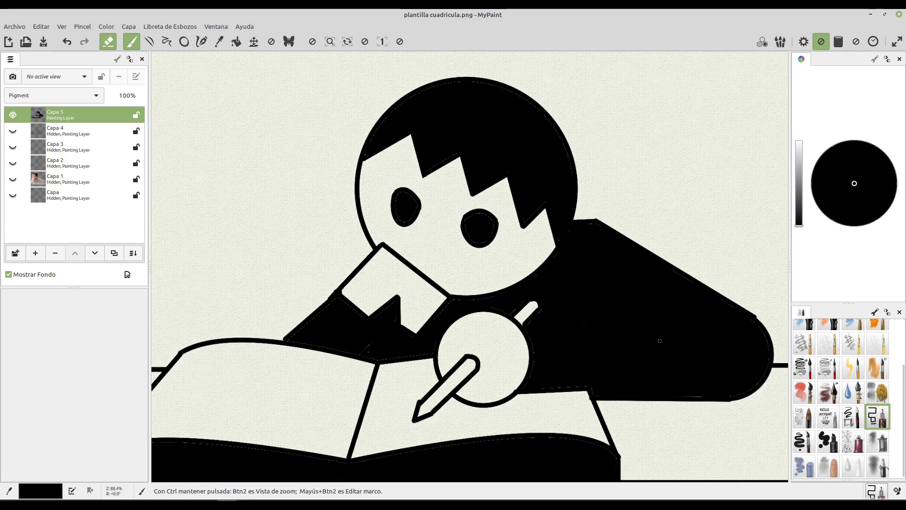
scroll(658, 343, "down", 3)
left_click_drag(657, 343, 601, 324)
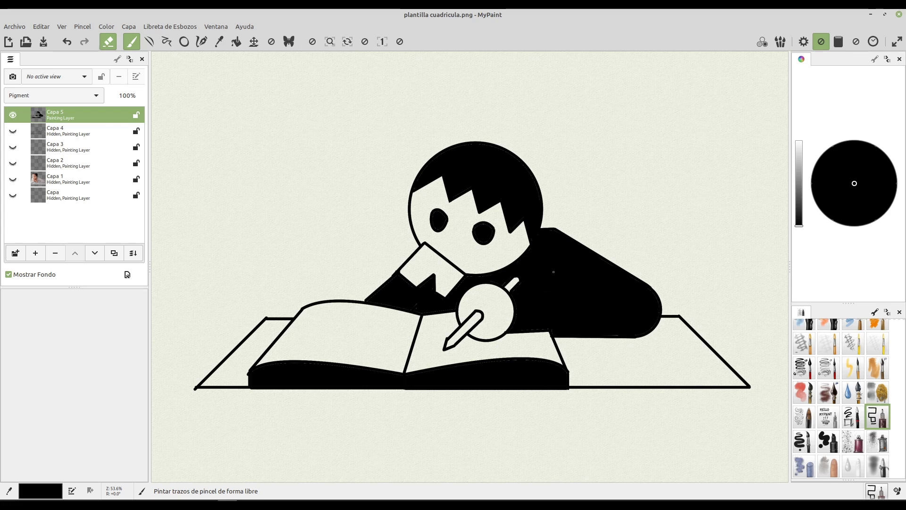
left_click_drag(583, 263, 551, 223)
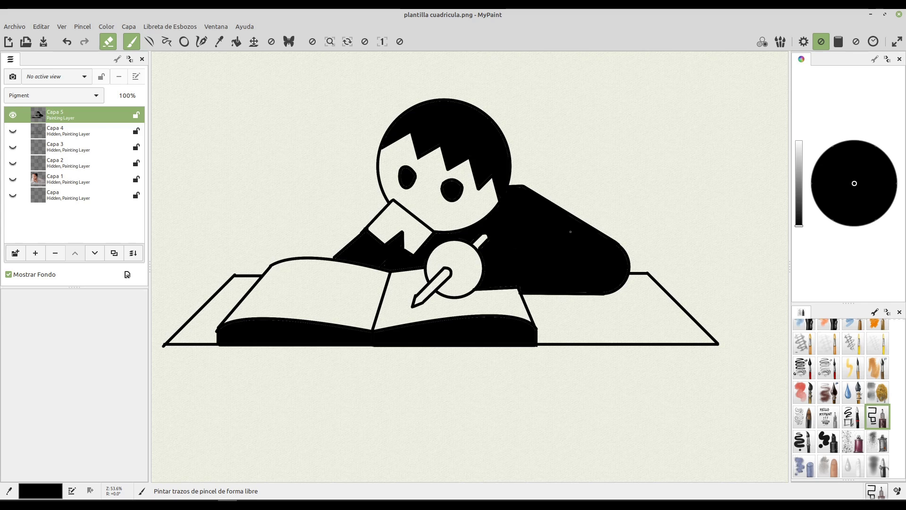
left_click_drag(550, 225, 551, 252)
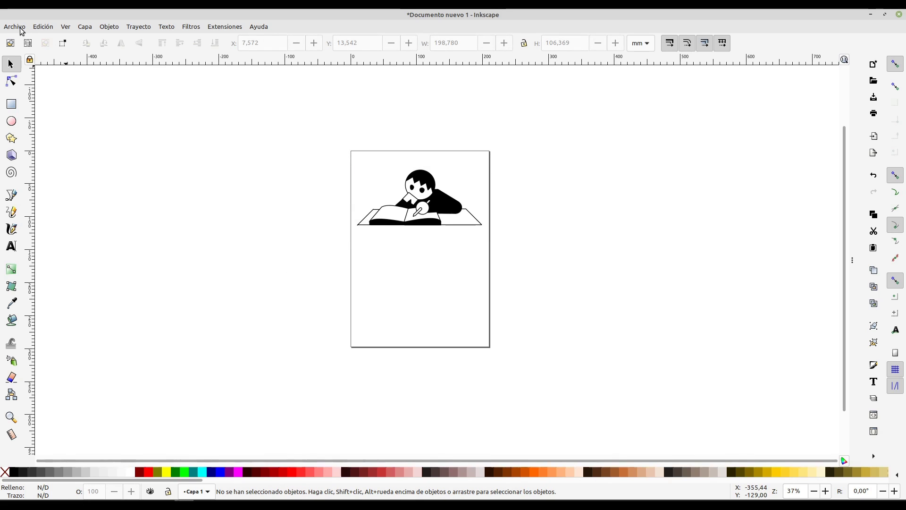
In Inkscape, set the A4 page orientation to horizontal and collapse the document properties
left_click(21, 31)
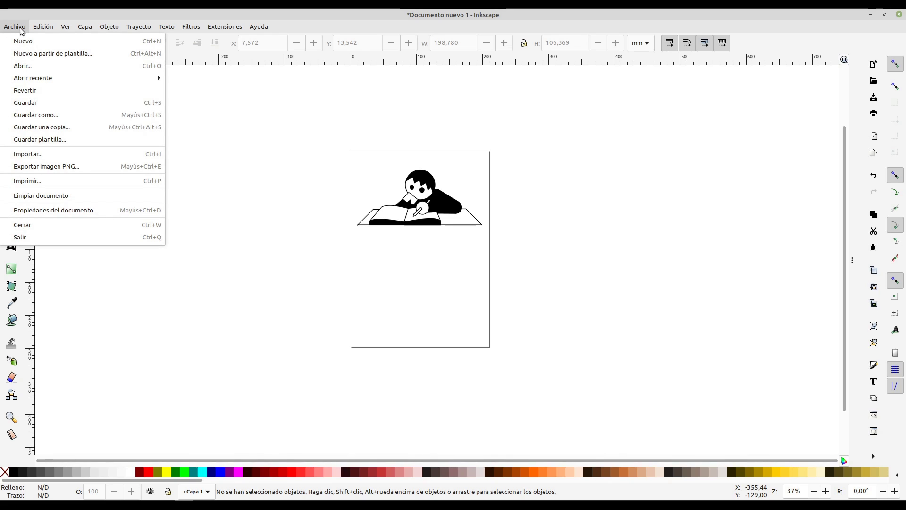
left_click(57, 210)
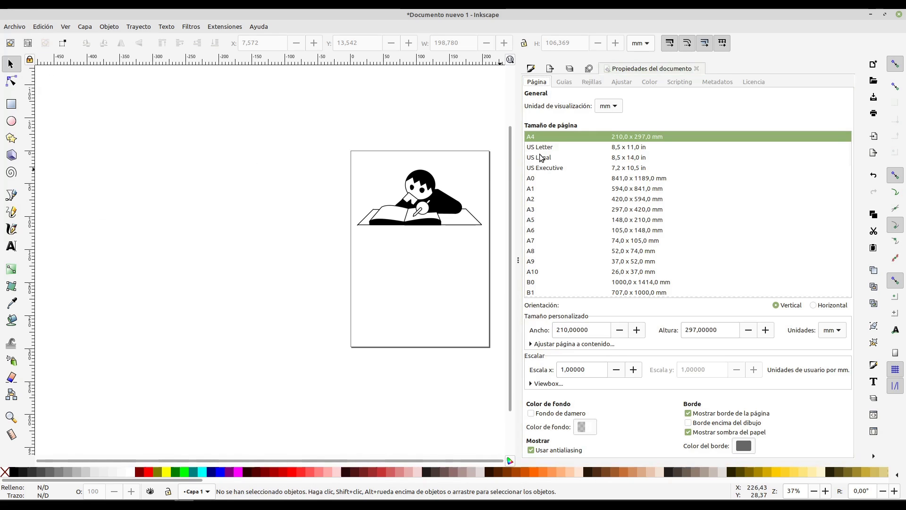
left_click(814, 305)
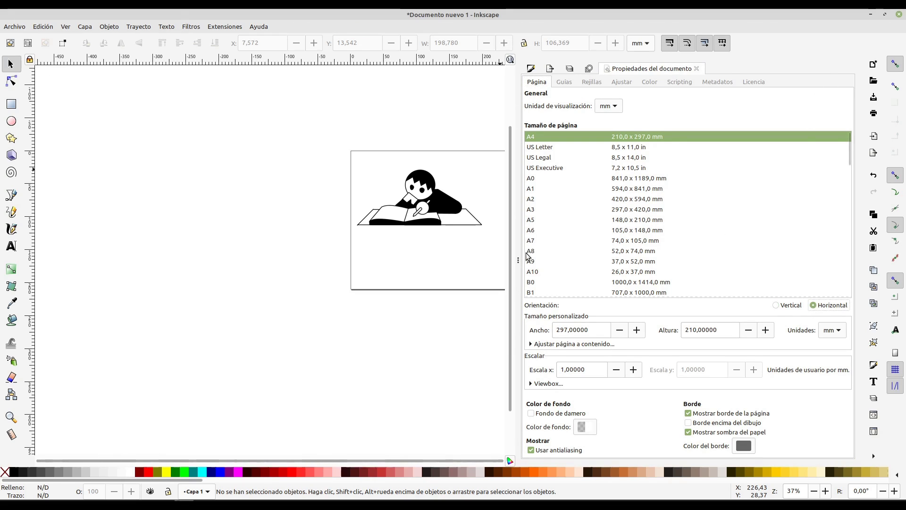
left_click_drag(518, 260, 803, 255)
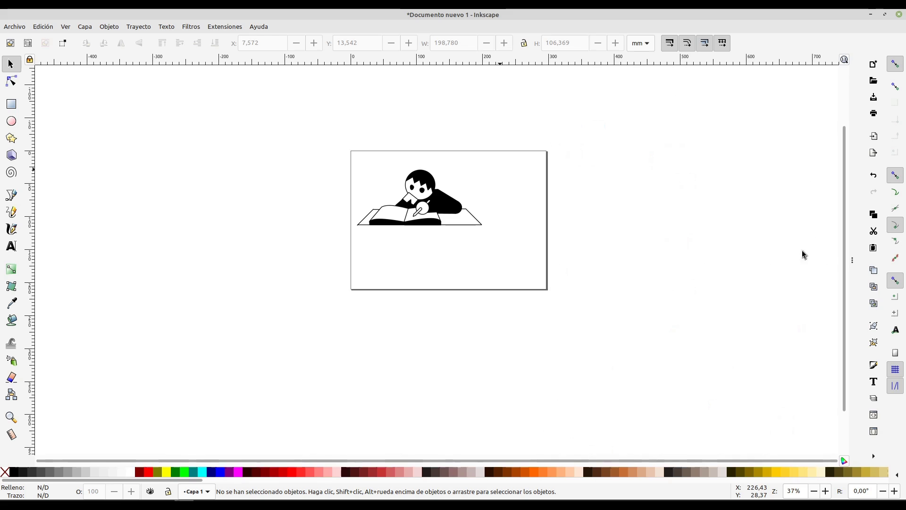
Enlarge the illustration to about 287 × 153 mm and position it in the upper part of the page
left_click(404, 192)
left_click_drag(489, 235, 571, 267)
left_click_drag(458, 206, 454, 203)
left_click(569, 211)
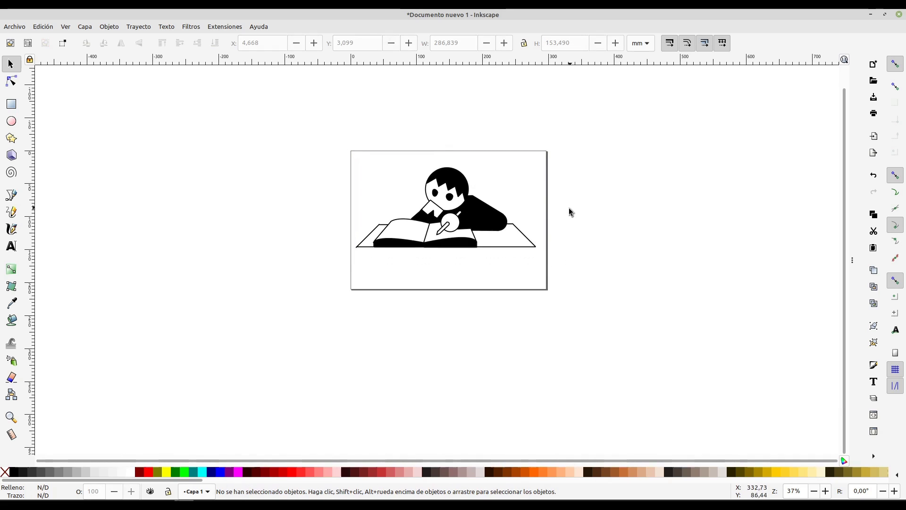
Add the text "Study ZOne" below the illustration and enlarge it to about 184 mm wide
left_click(12, 246)
left_click(372, 272)
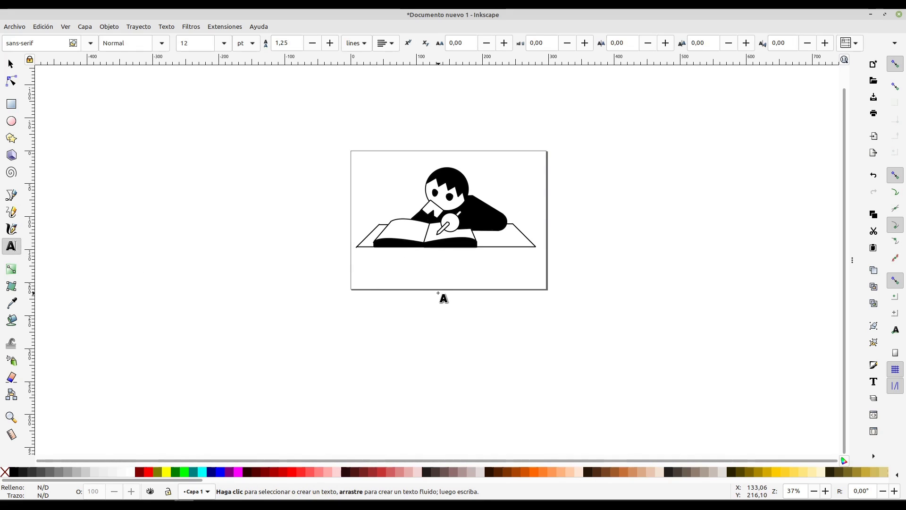
type("aaa")
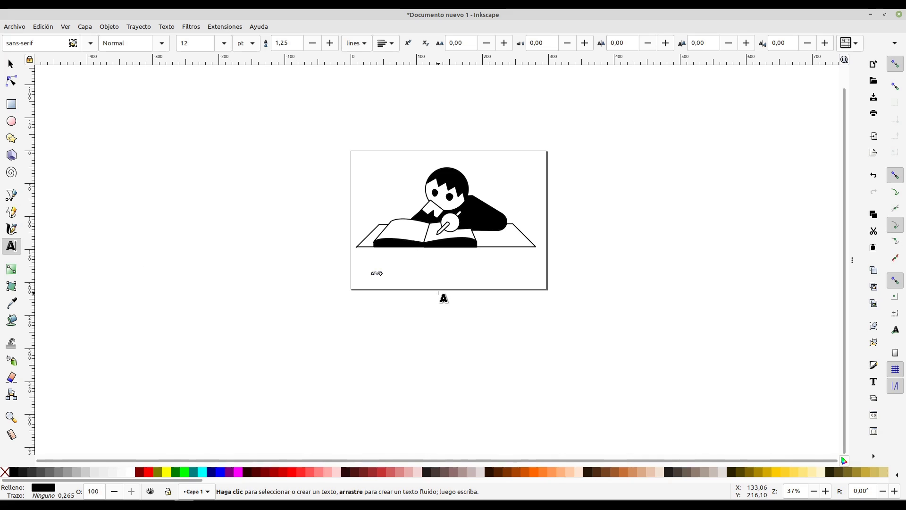
type(" aa")
left_click(10, 66)
left_click_drag(390, 269, 566, 253)
left_click_drag(467, 258, 476, 264)
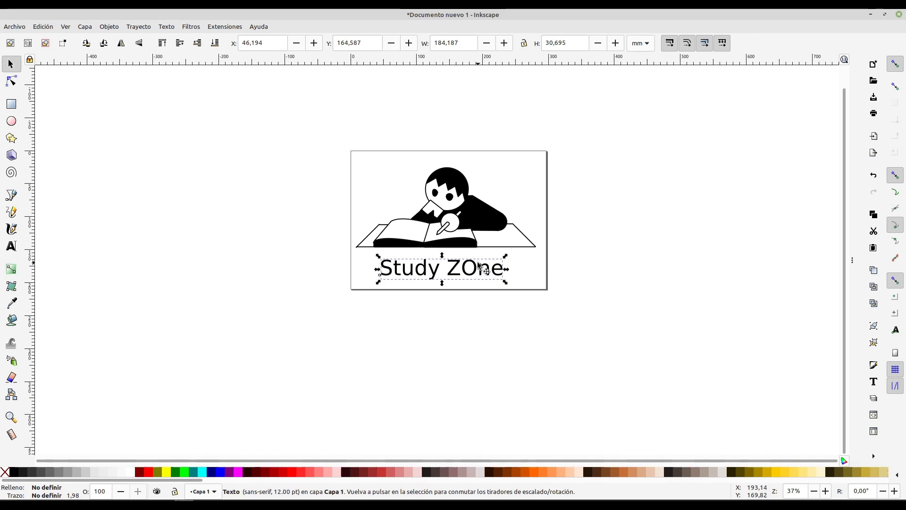
Correct the caption to "Study Zone" and shift it about 9.5 mm right to centre it below the illustration
double_click(478, 267)
key("BackSpace")
type("o")
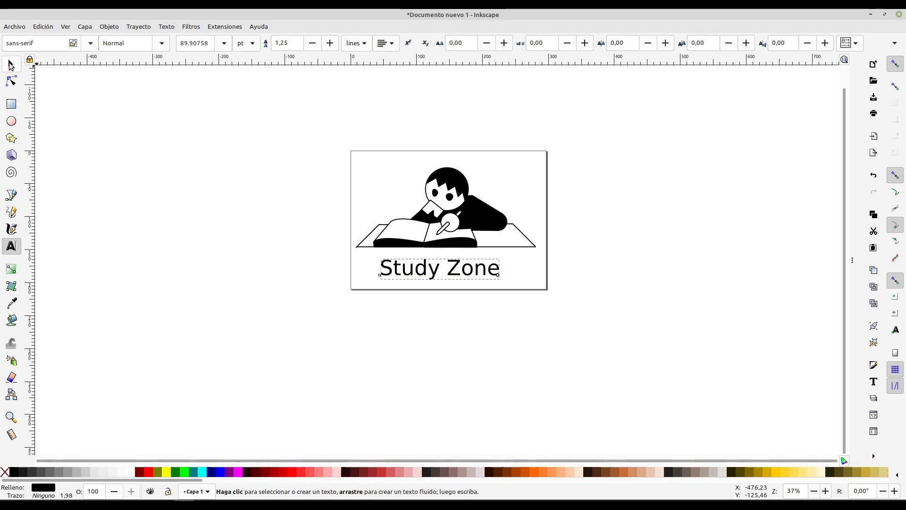
left_click(11, 64)
left_click_drag(427, 271, 438, 271)
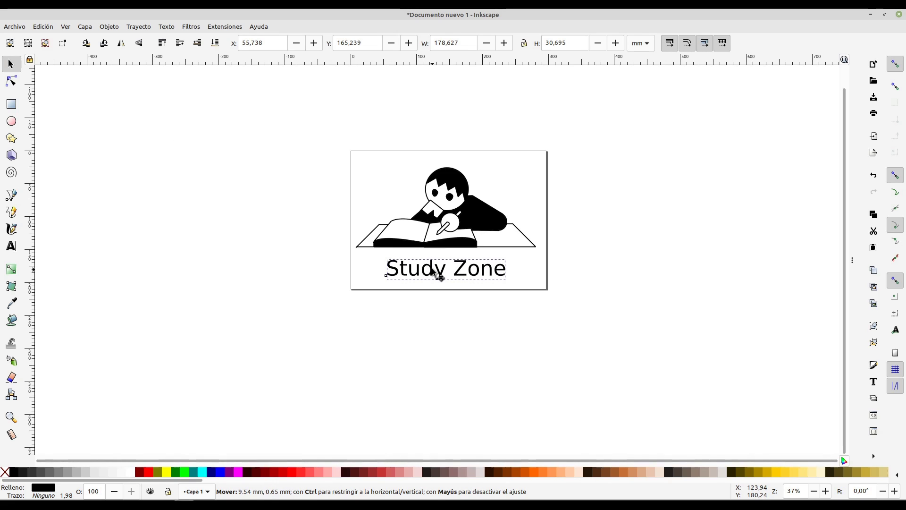
left_click(619, 224)
scroll(557, 232, "down", 2)
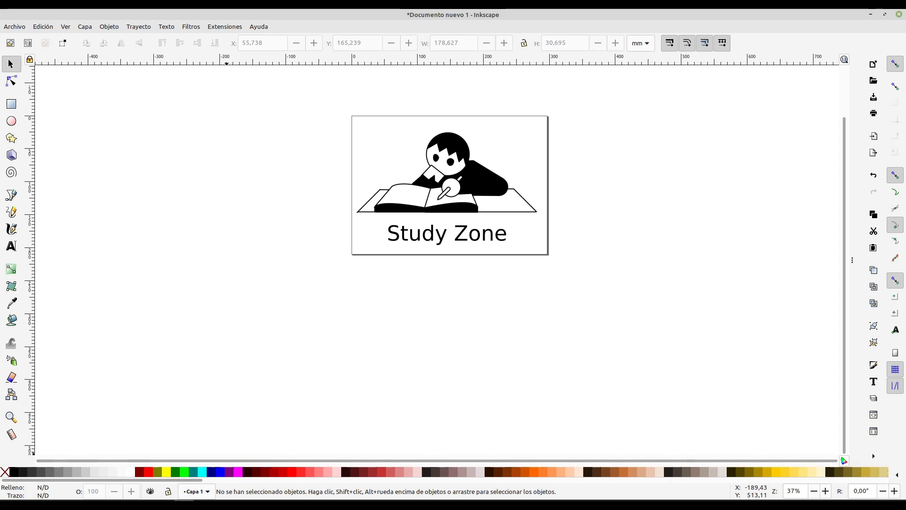
Switch to MyPaint and show the reference photo layer Capa 1 alongside the illustration
left_click(122, 469)
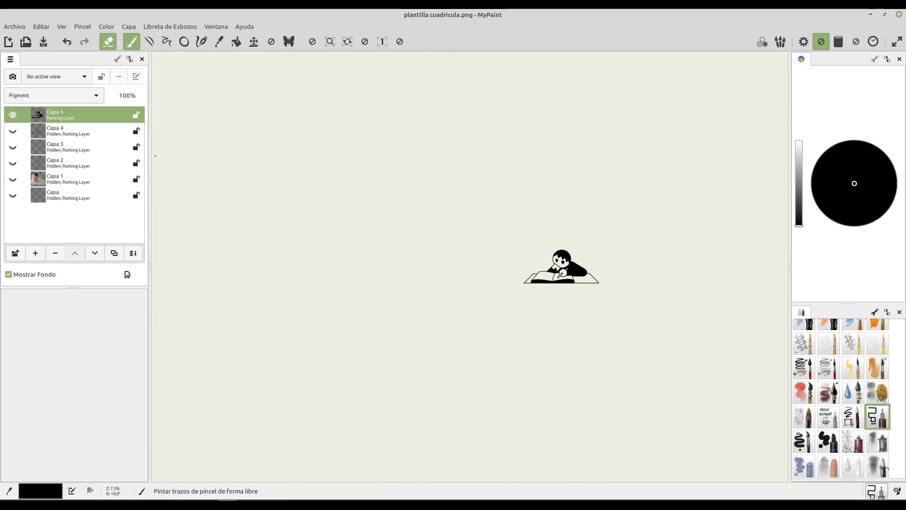
left_click(13, 179)
scroll(433, 145, "up", 2)
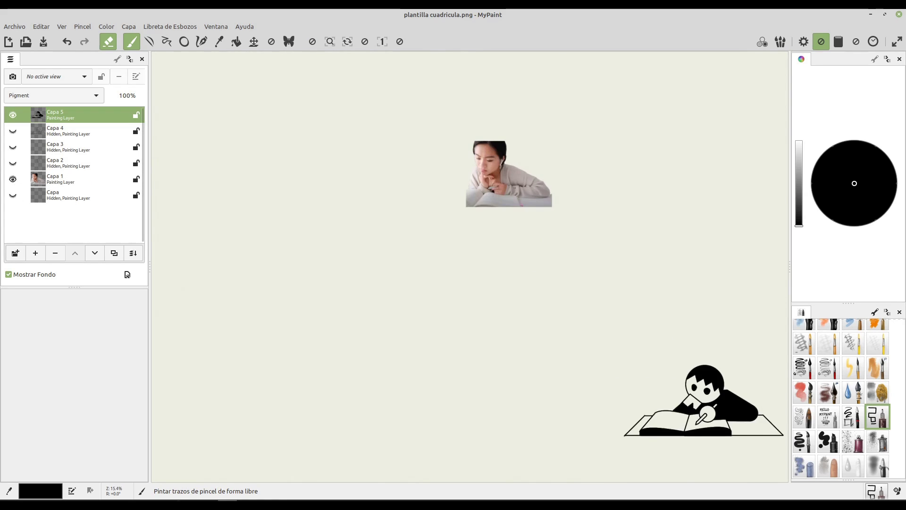
scroll(525, 192, "up", 2)
scroll(596, 228, "down", 4)
left_click_drag(614, 269, 484, 227)
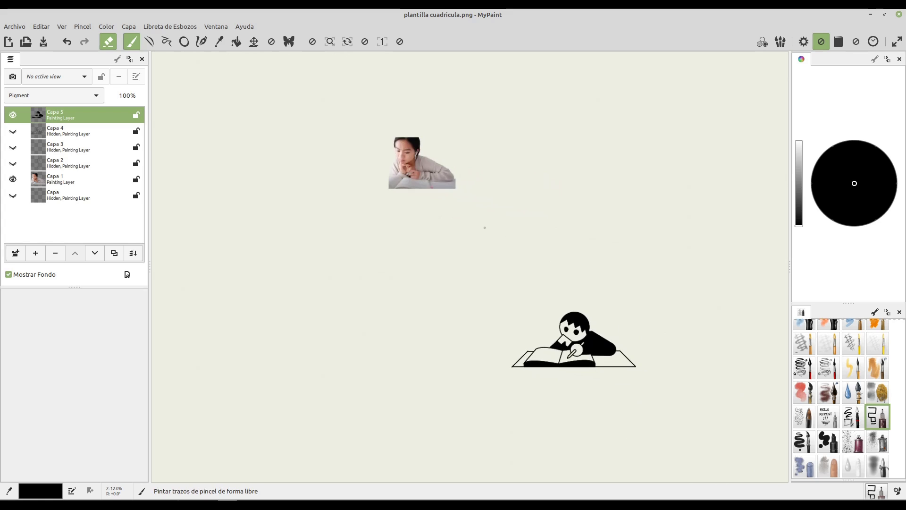